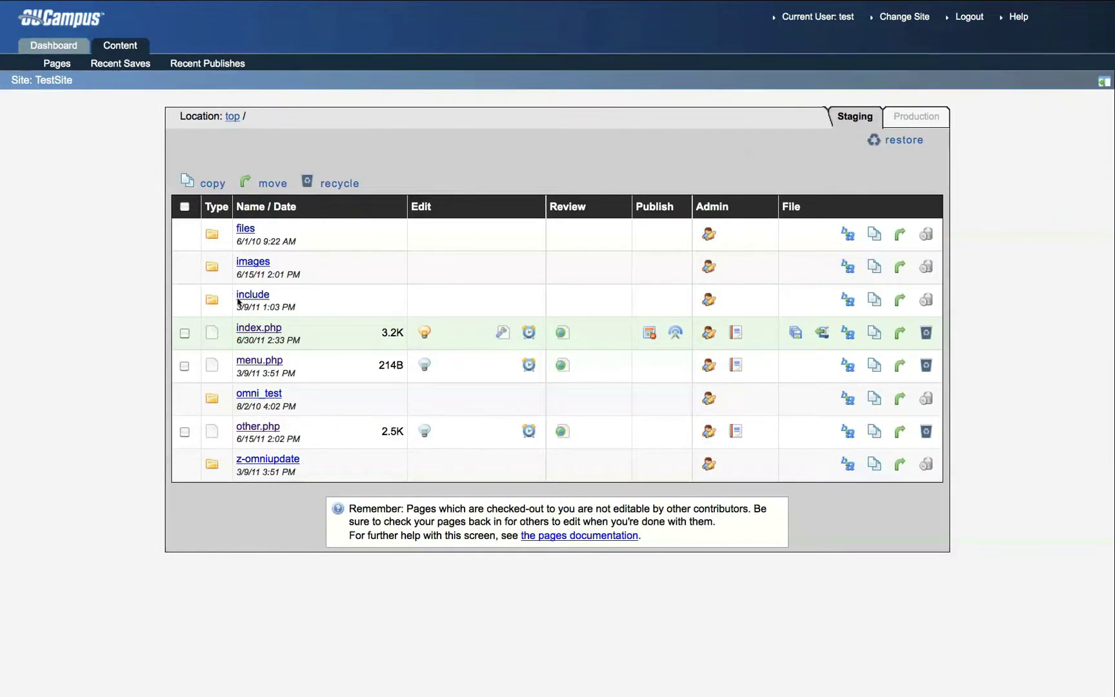
Open index.php's main content in the WYSIWYG editor and select 'Link to another page'.
click(255, 329)
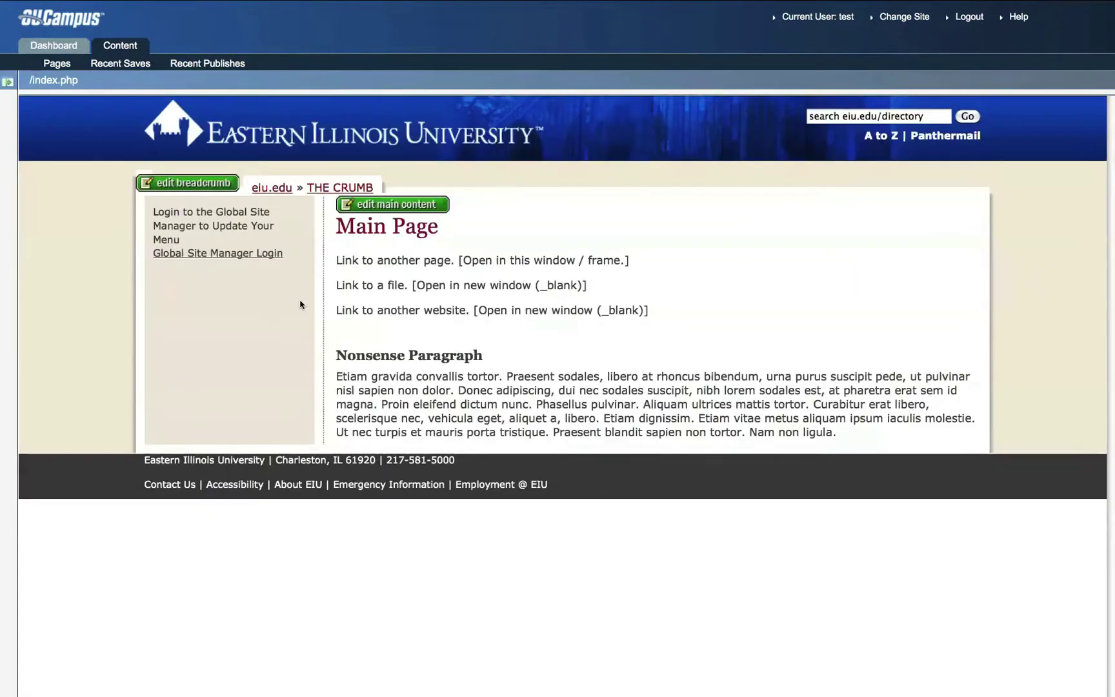
click(372, 206)
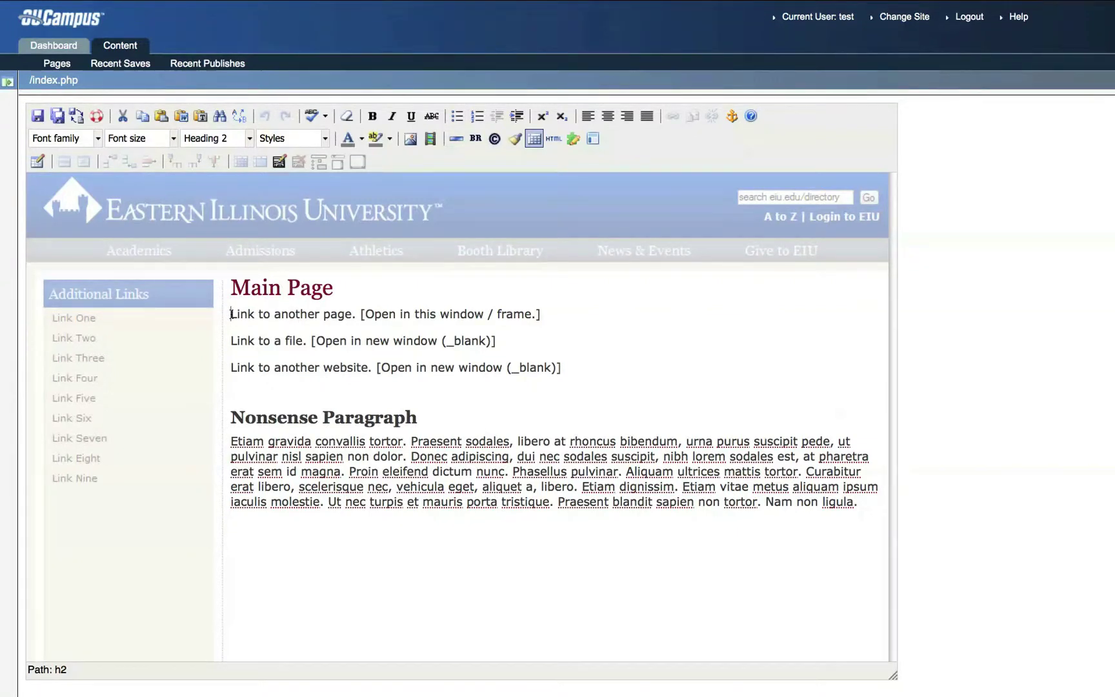
drag(231, 314, 352, 315)
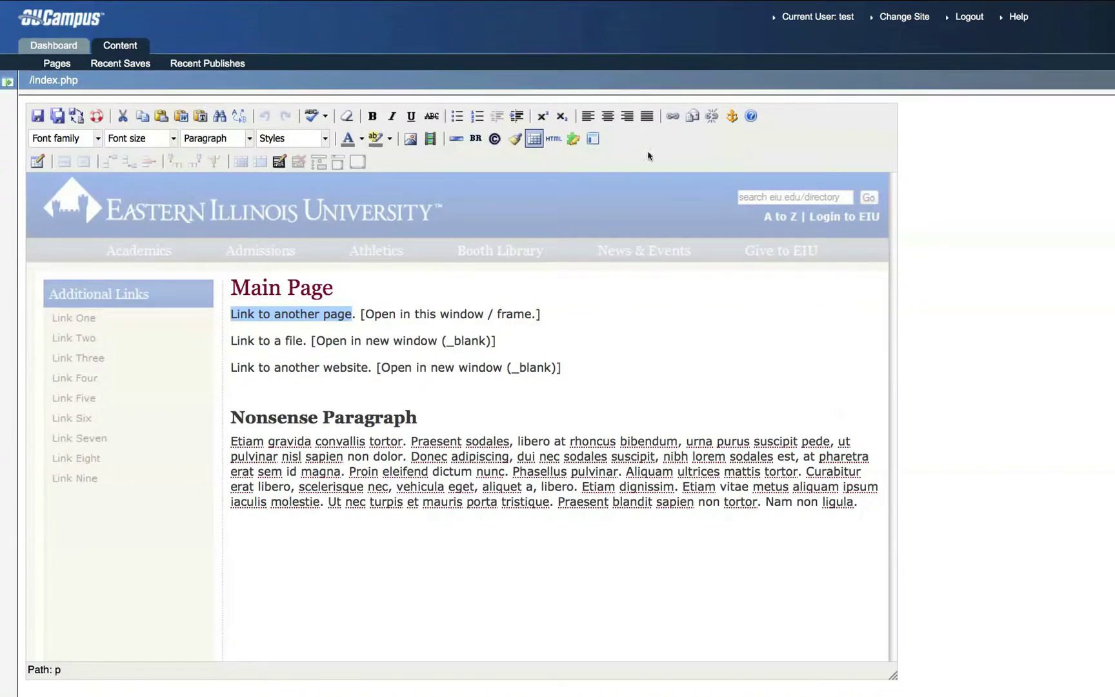
Link the selected phrase to other.php, chosen from the site's file browser.
click(673, 117)
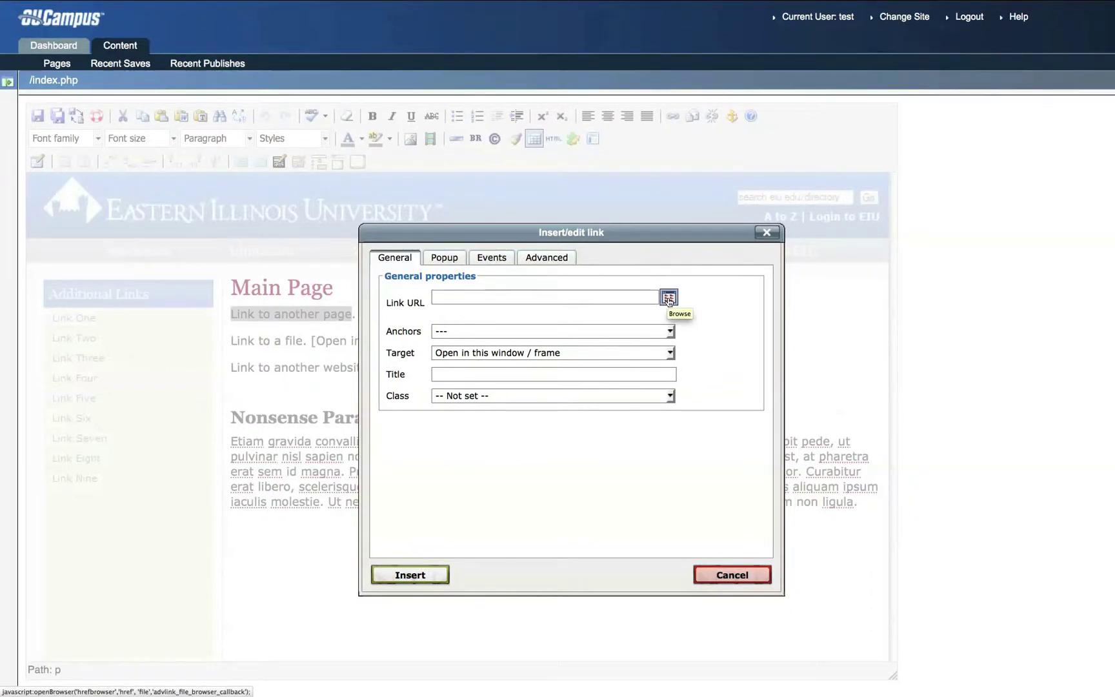
click(669, 298)
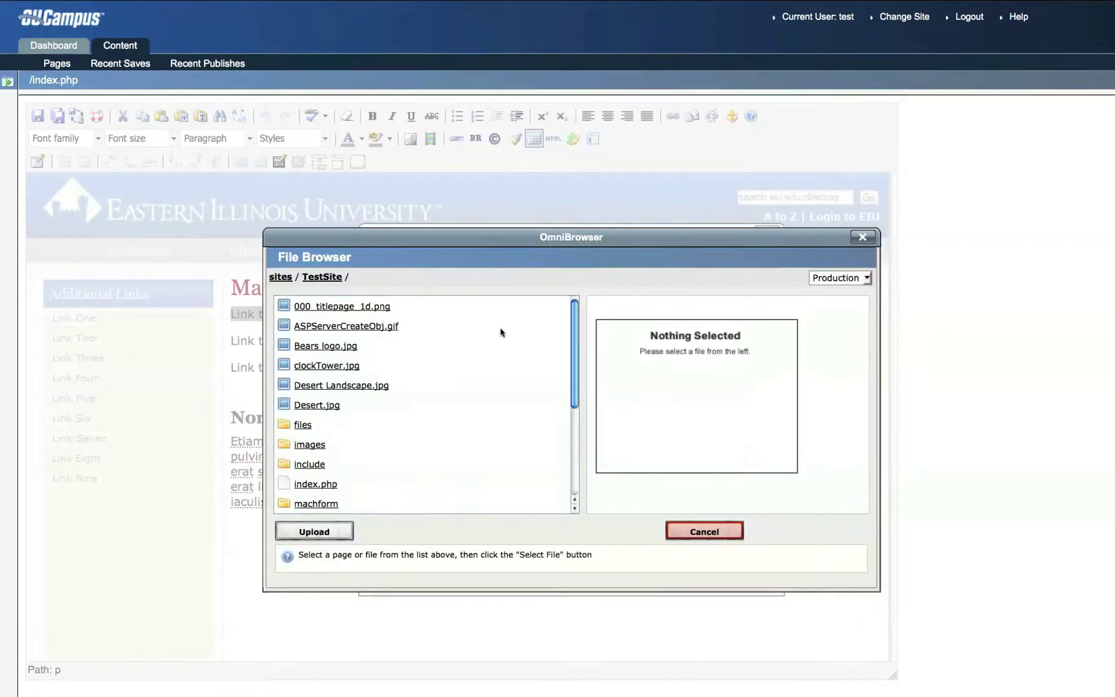
drag(574, 316, 570, 407)
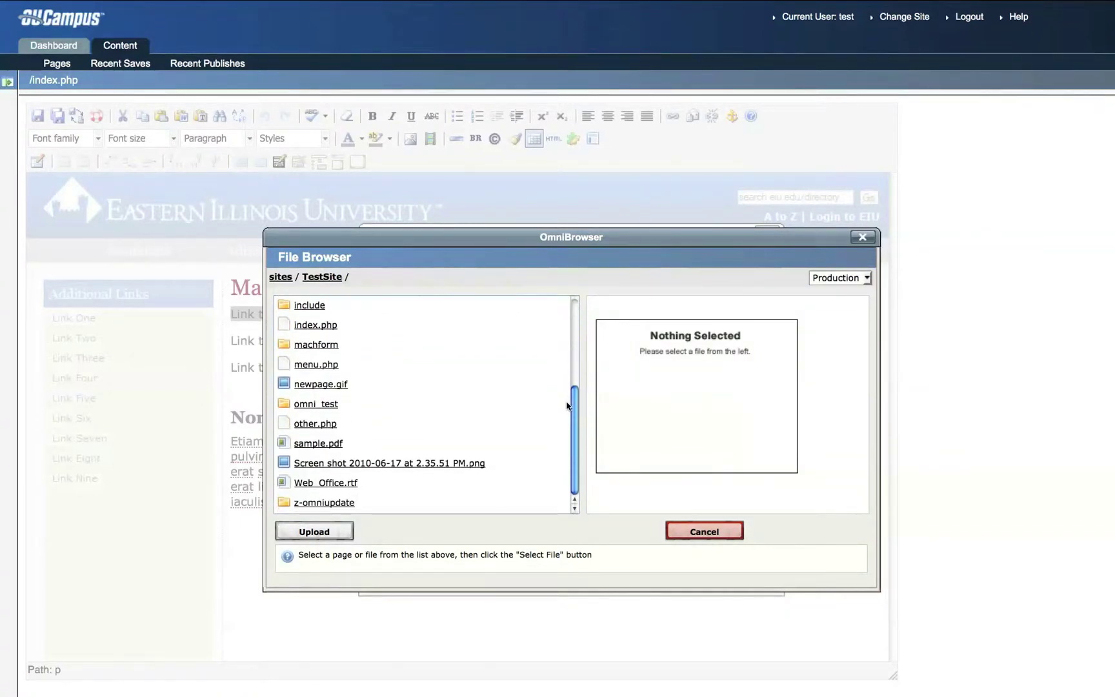
click(315, 425)
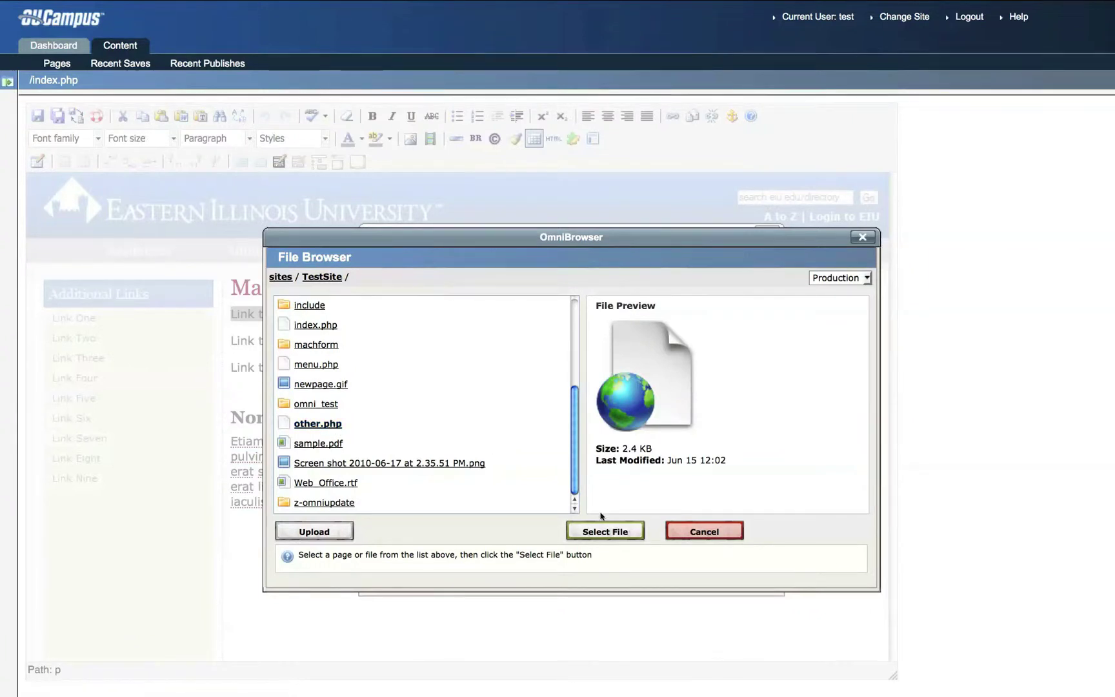
click(601, 532)
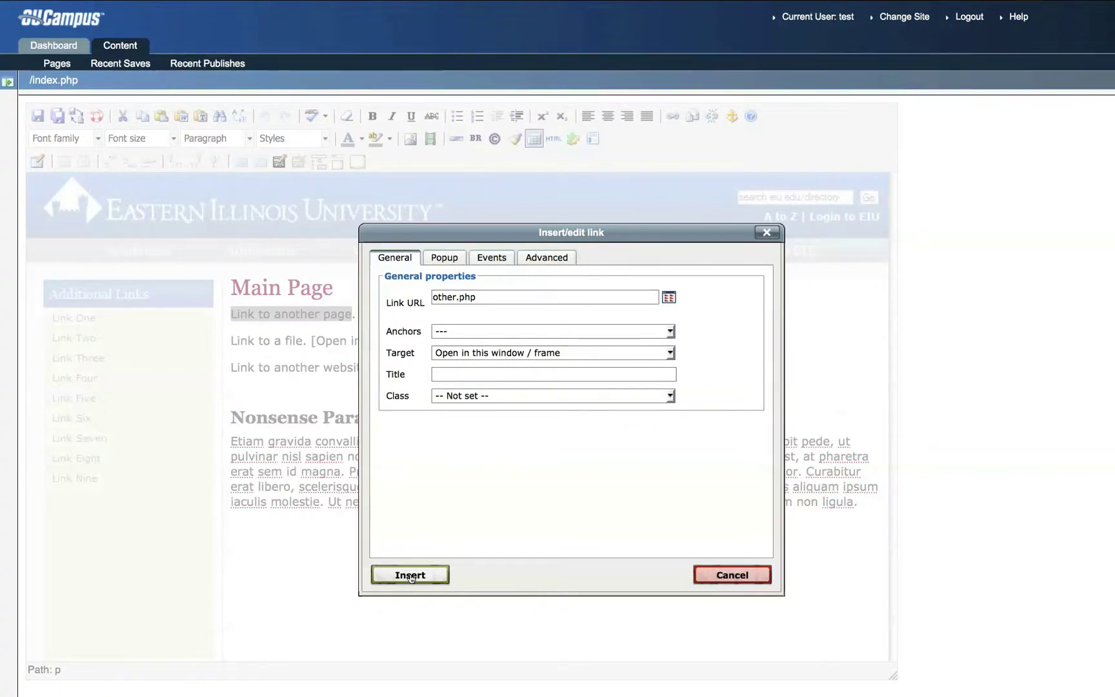
click(410, 574)
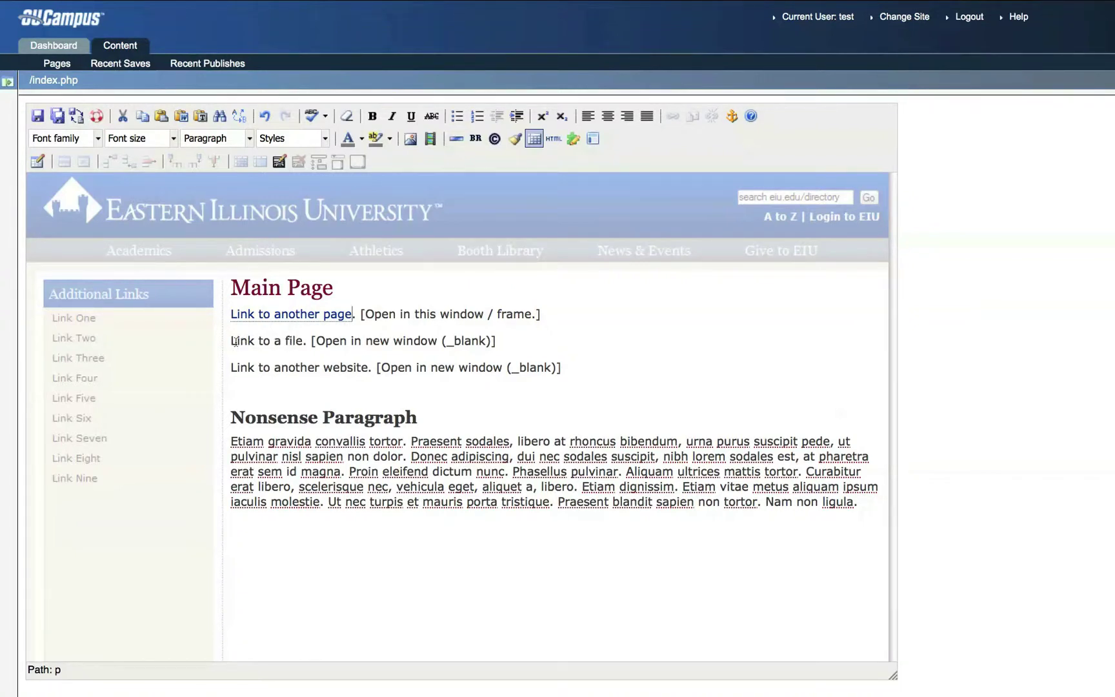
Select 'Link to a file' and bring up the file browser for its link URL.
drag(231, 341, 301, 341)
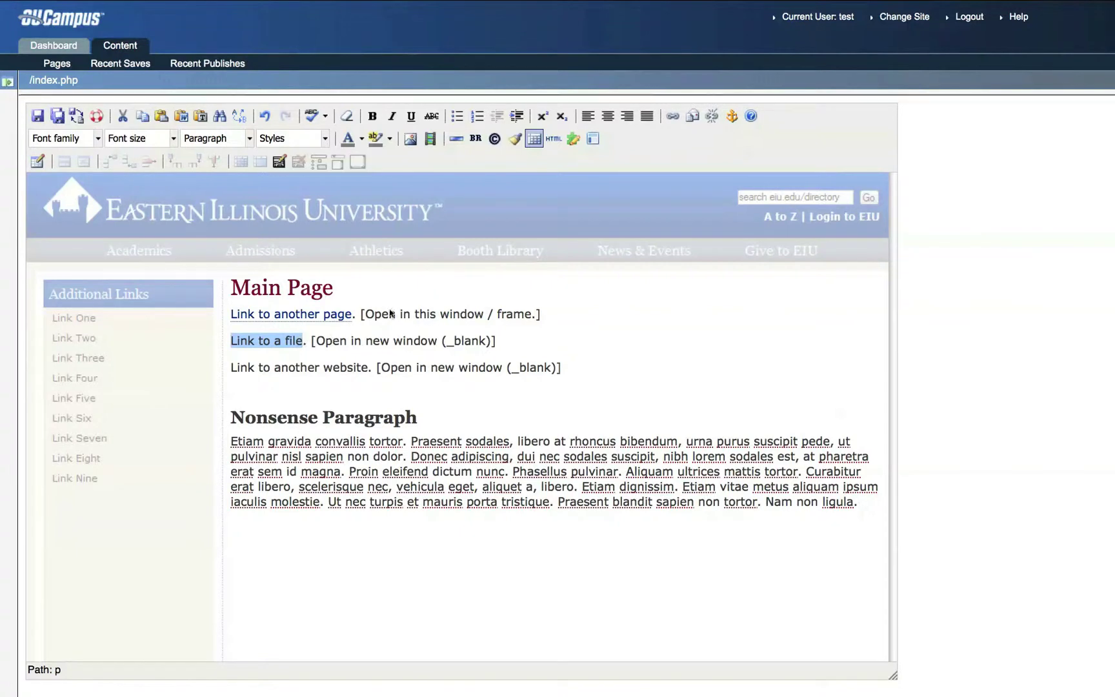
click(673, 117)
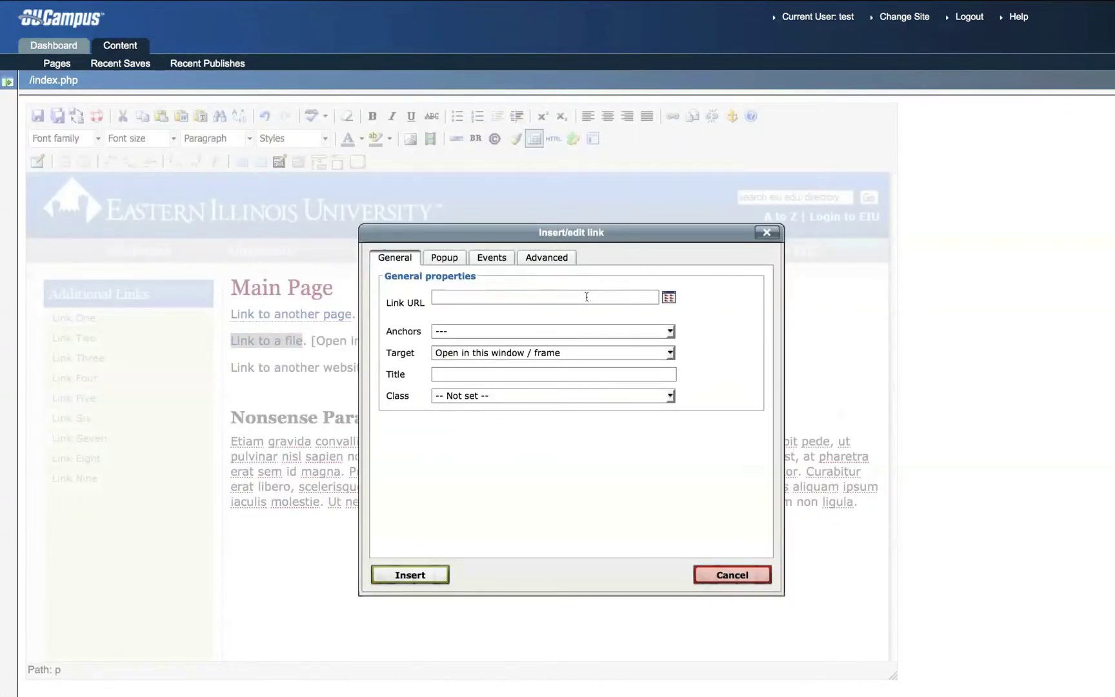
click(667, 297)
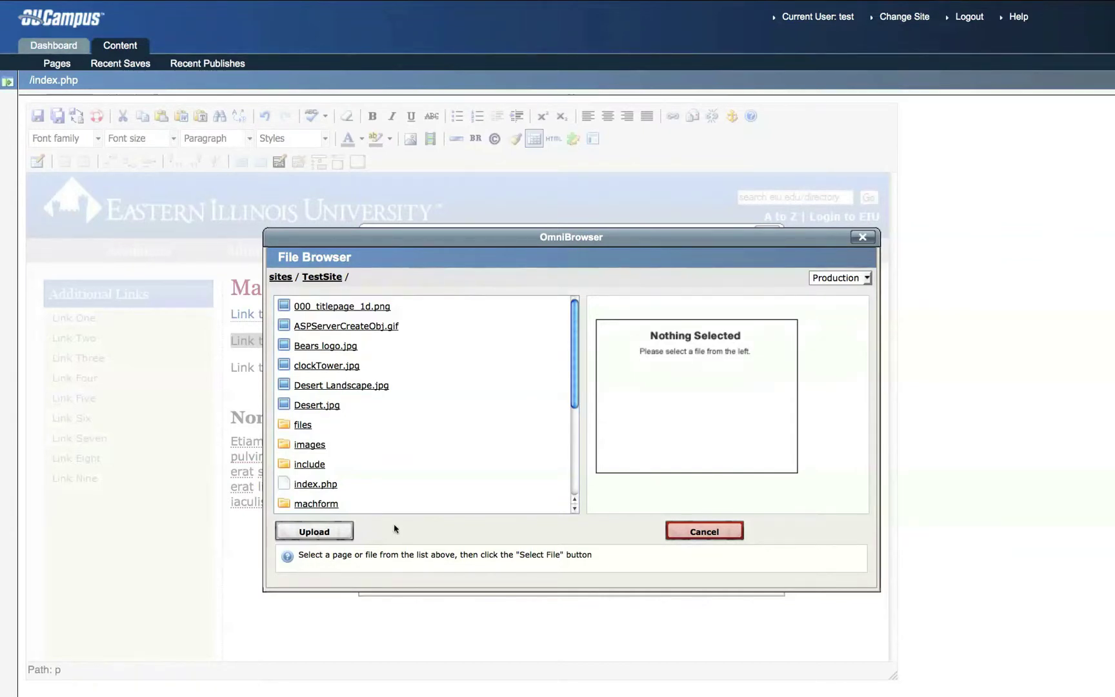
Upload sample.pdf from the Desktop to TestSite under the name Sample.pdf.
click(322, 534)
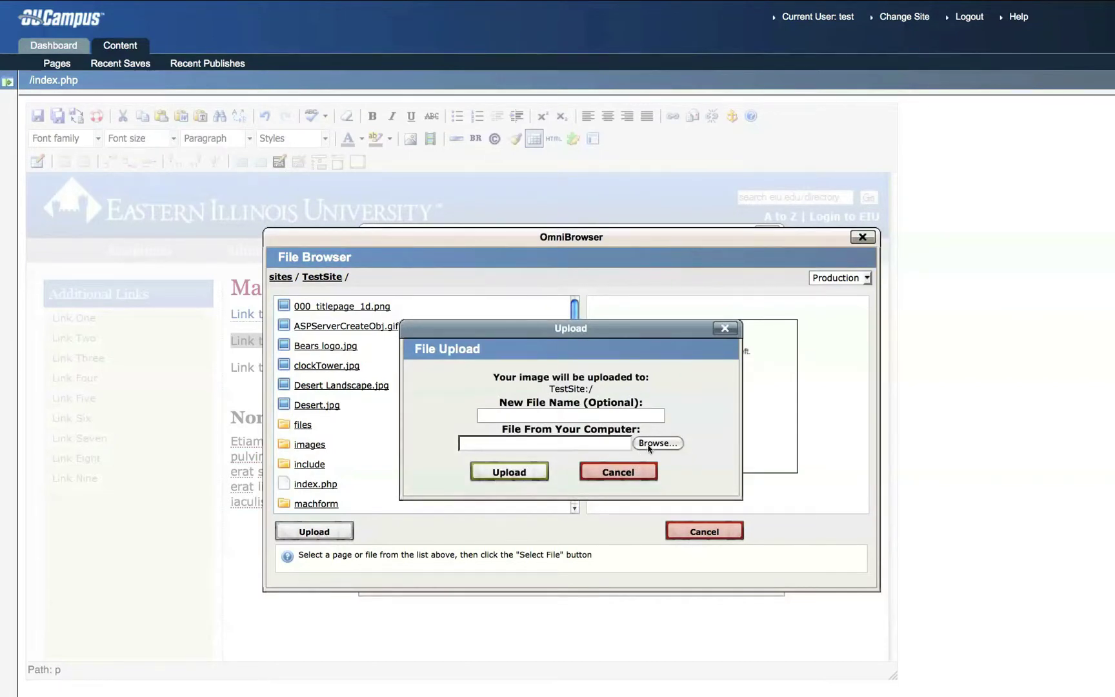
click(656, 443)
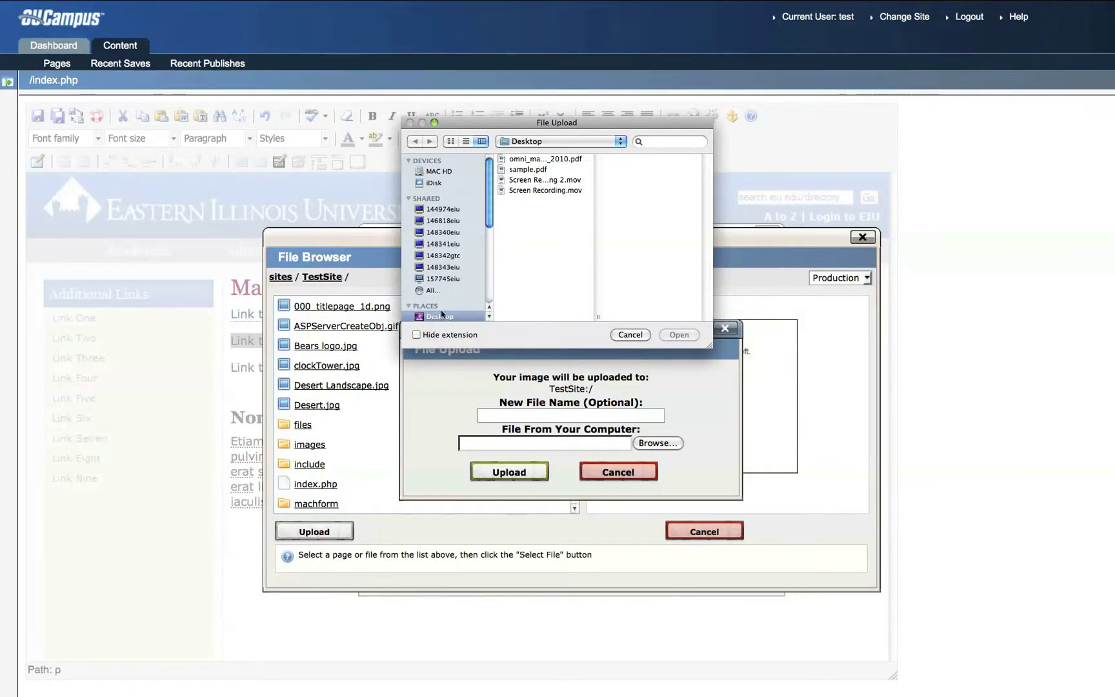
click(528, 170)
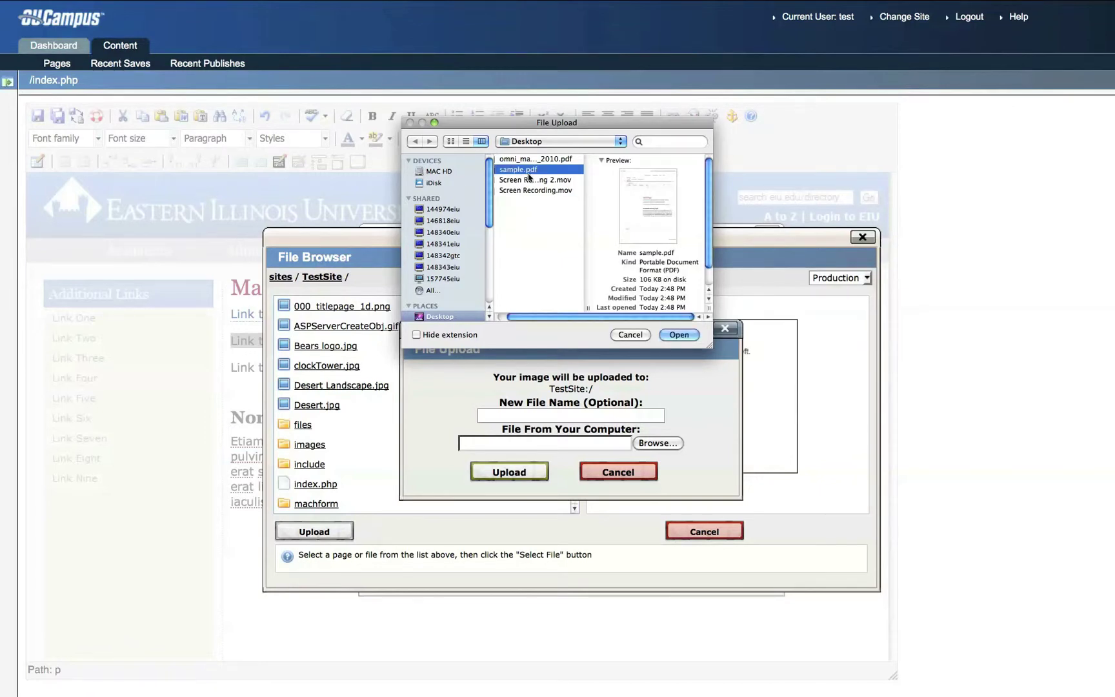
click(677, 335)
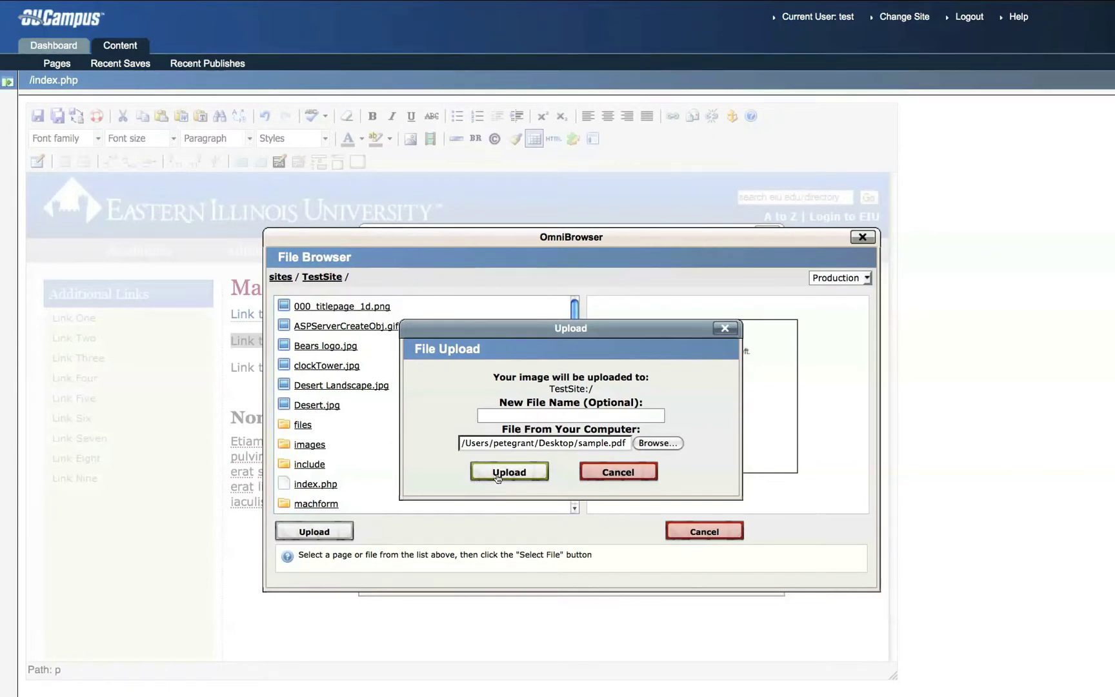
click(524, 418)
text(Sampl)
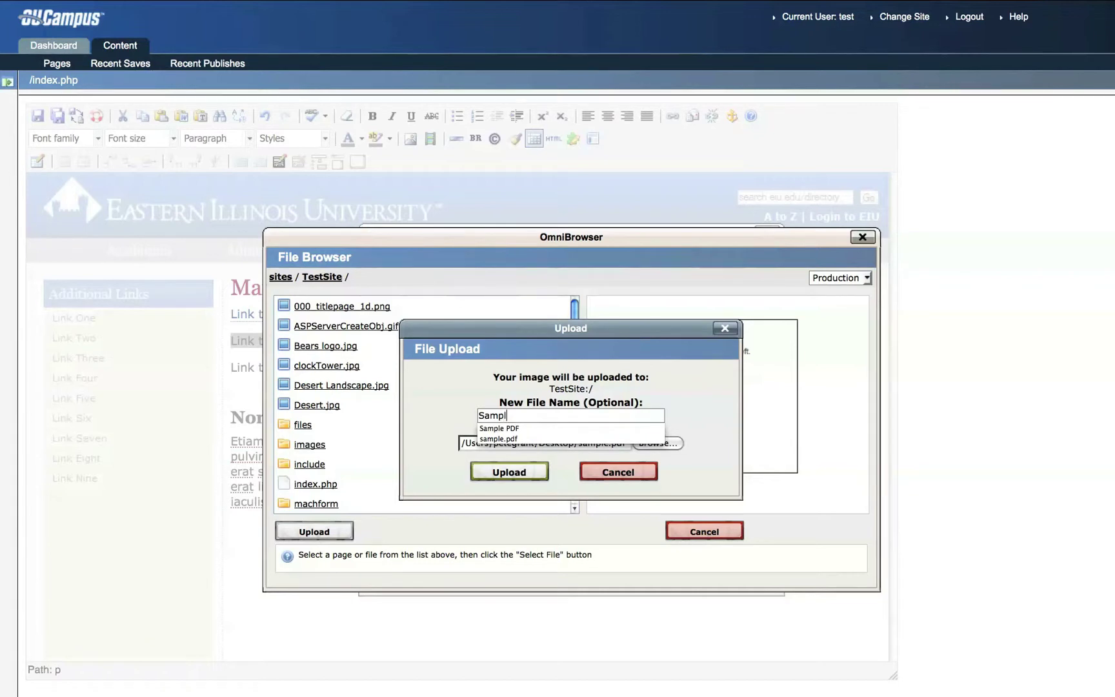
text(e.pdf)
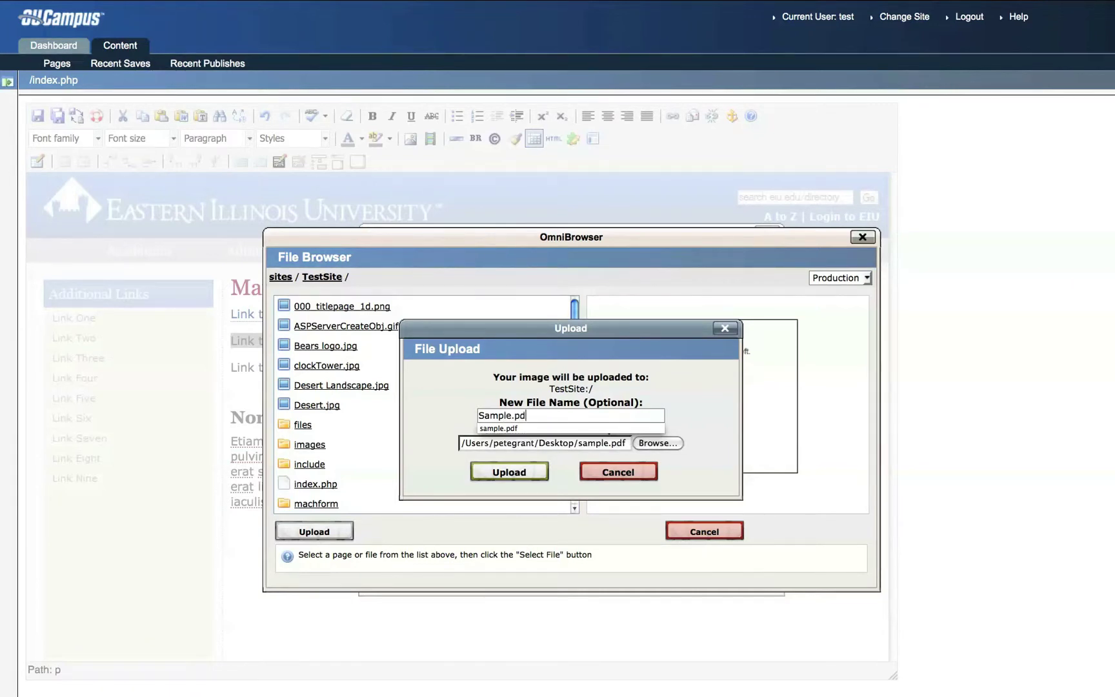
click(502, 475)
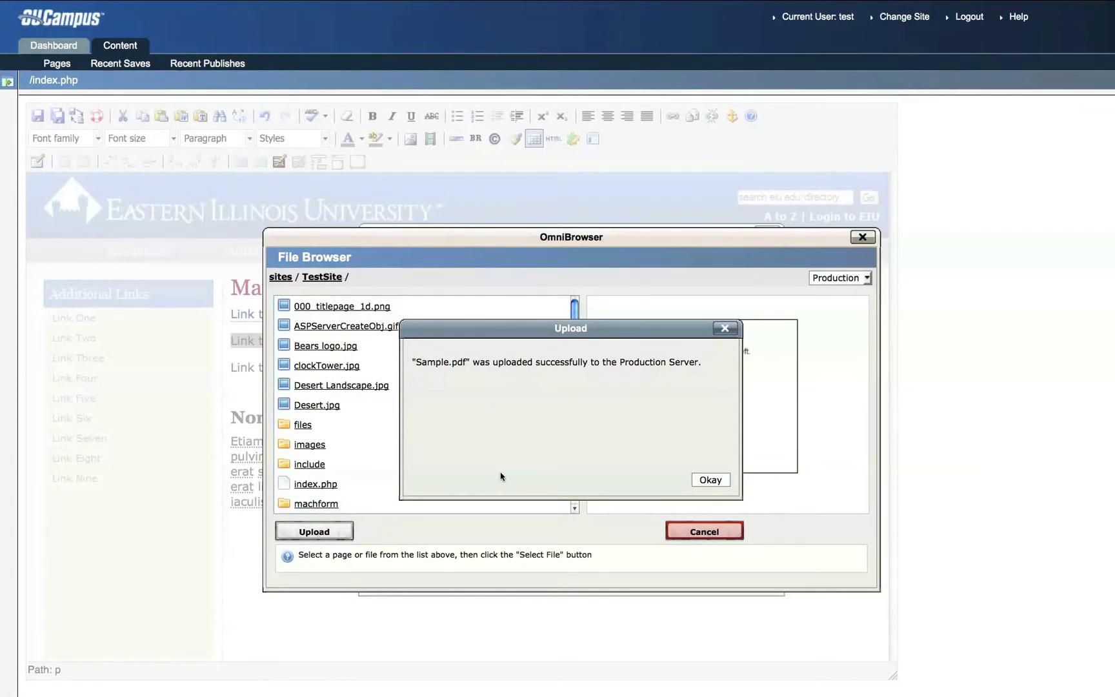
click(710, 480)
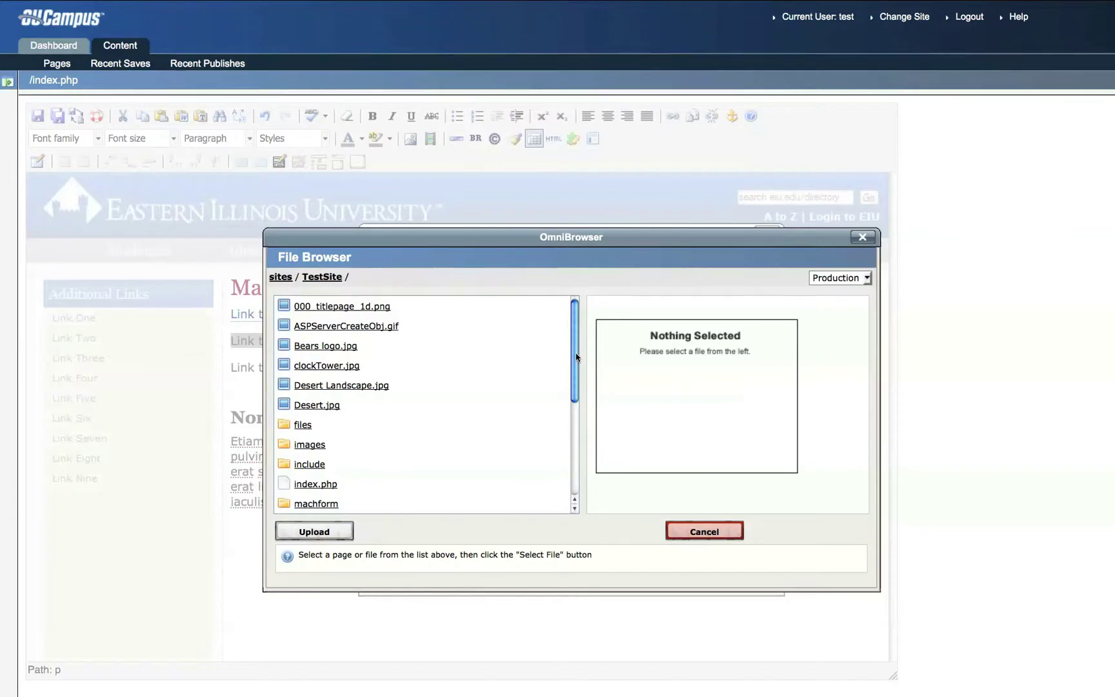
Choose the uploaded Sample.pdf as the link URL.
scroll(576, 362, down, 1)
drag(576, 361, 570, 447)
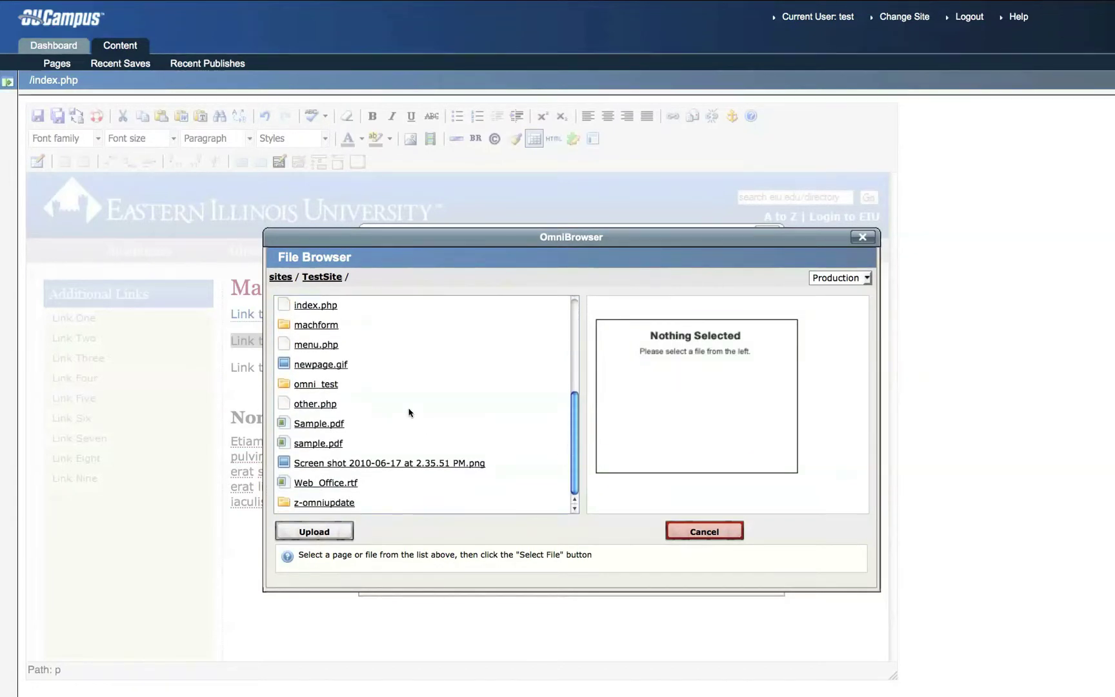
click(310, 423)
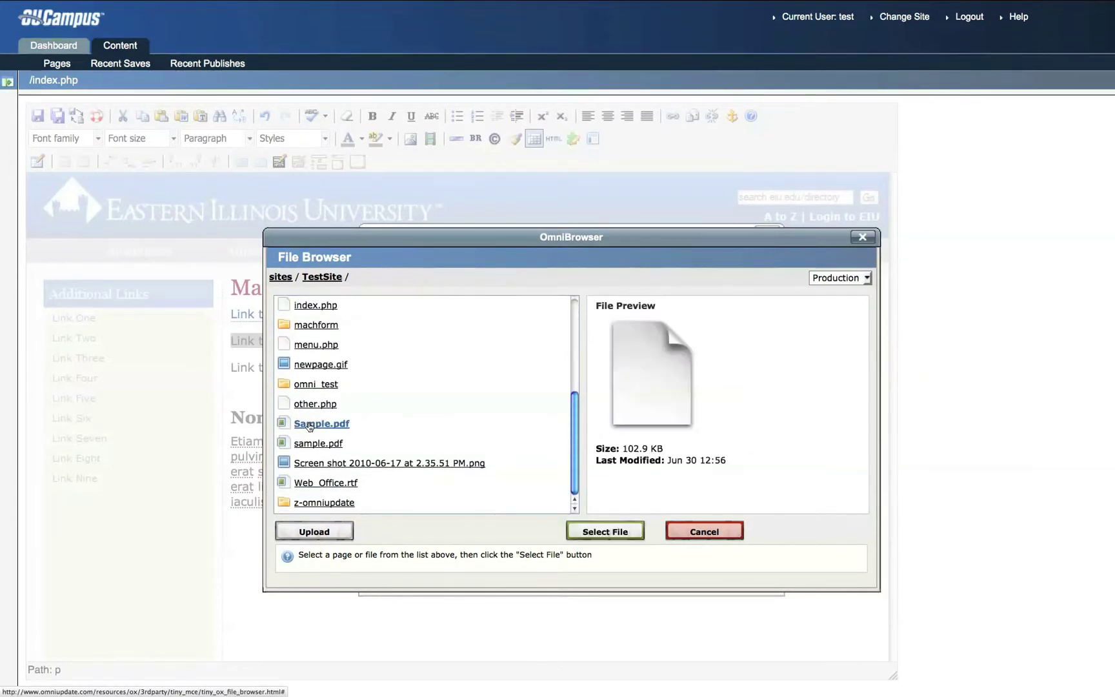
click(605, 533)
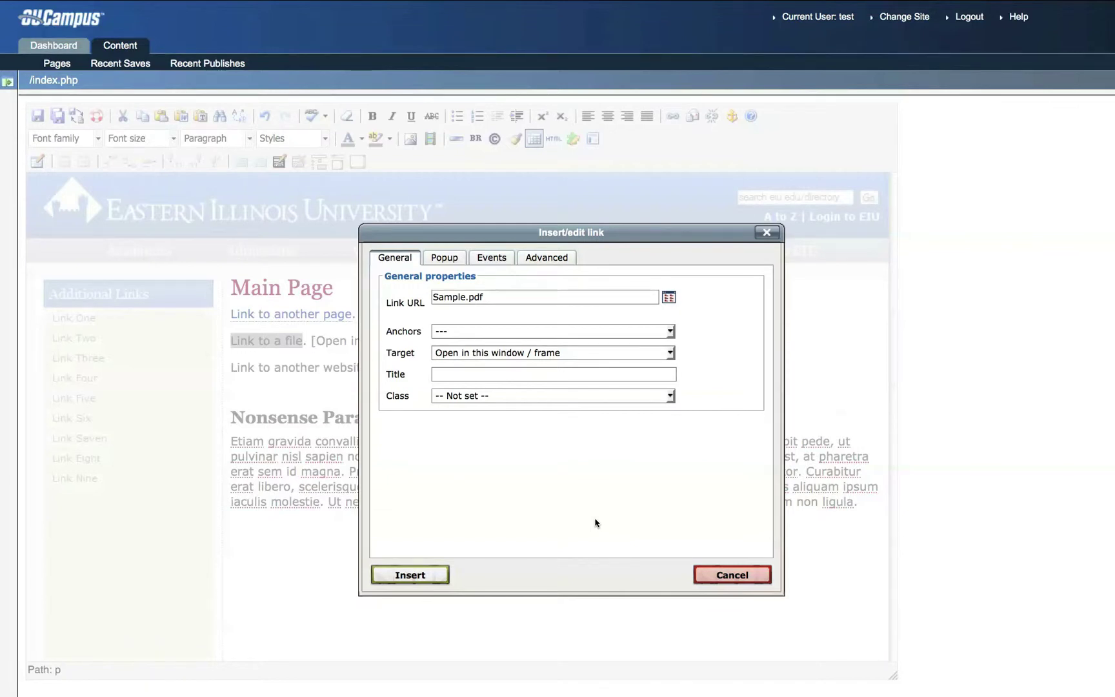
Set the link to open in a new window (_blank), insert it, then select 'Link to another website'.
click(533, 358)
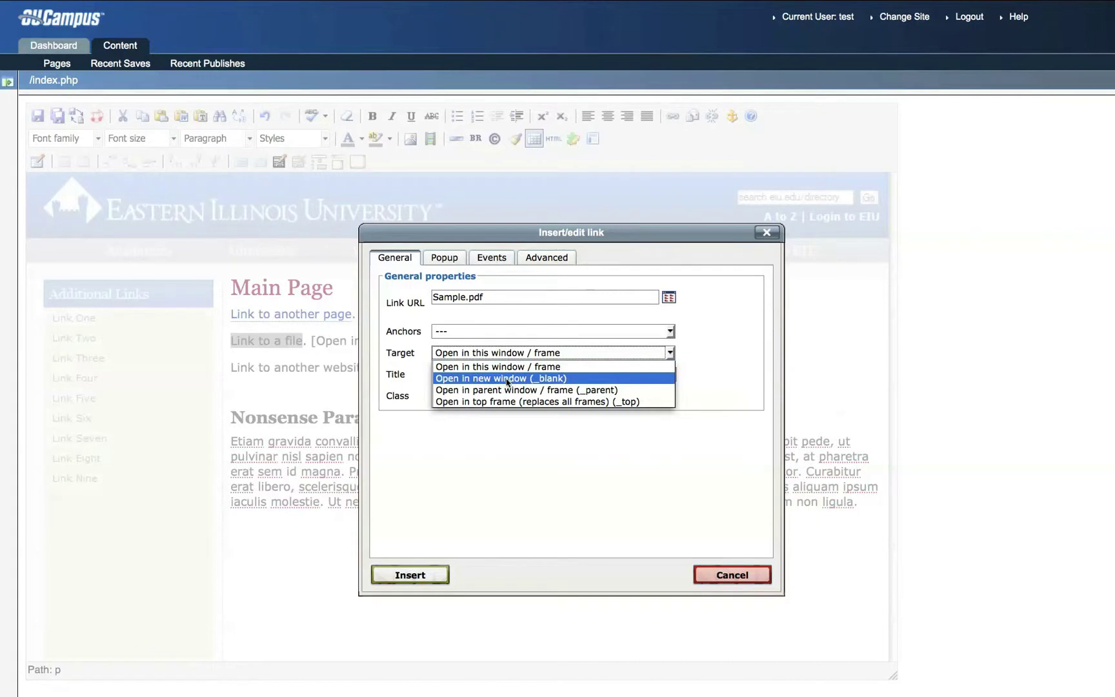
click(546, 381)
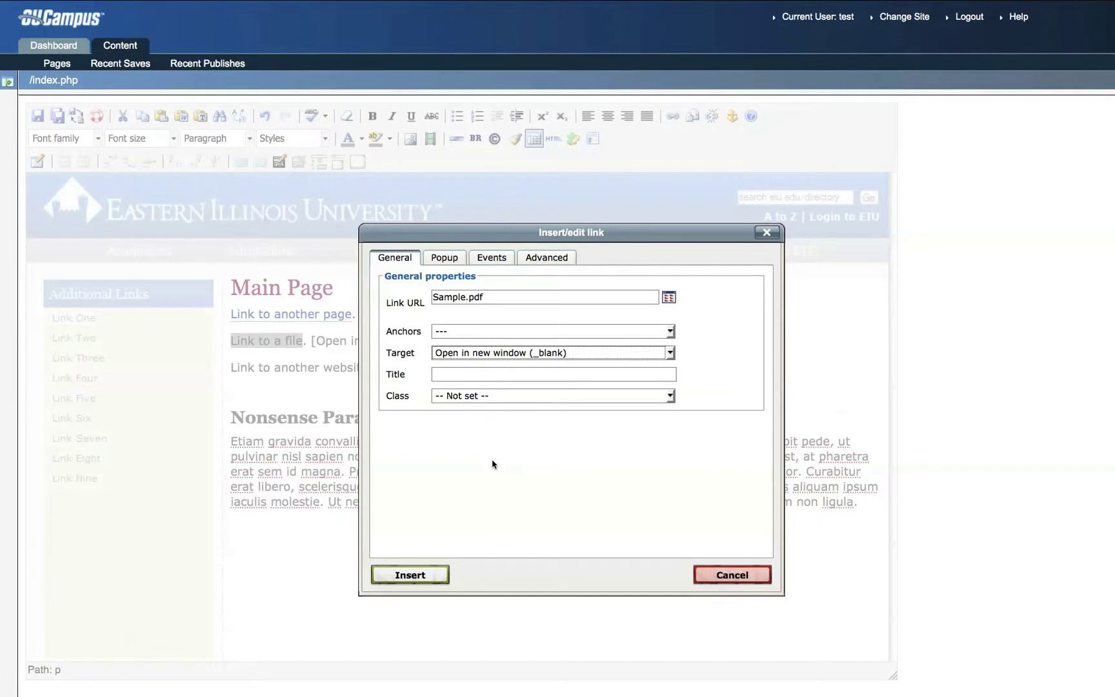
click(412, 574)
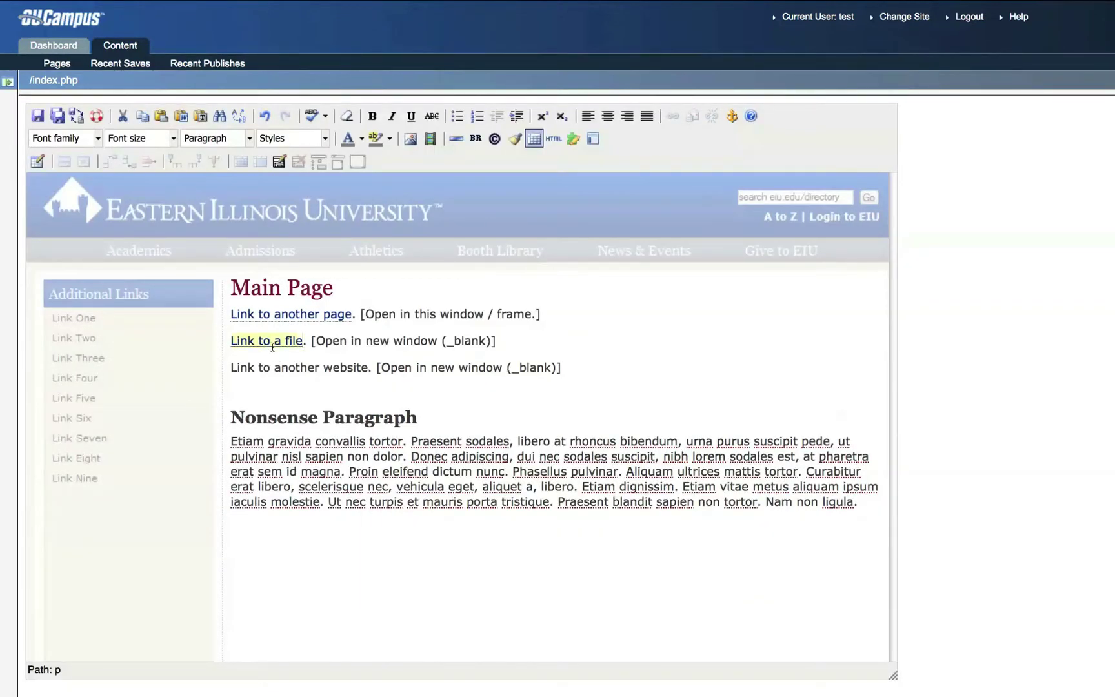
key(Right)
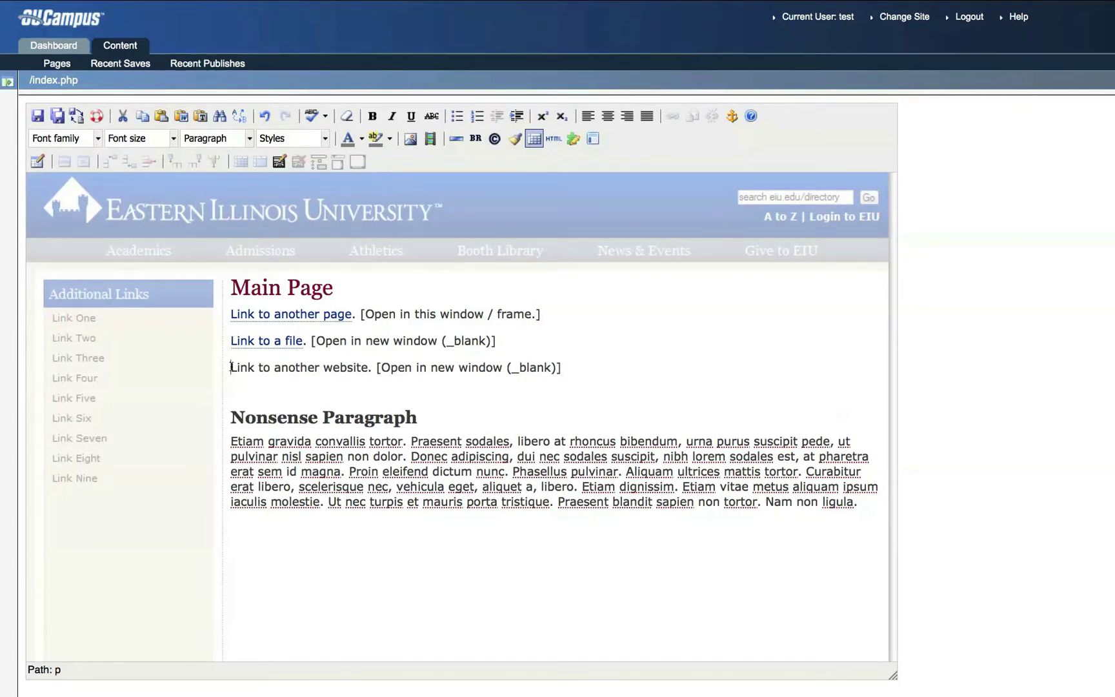
drag(231, 367, 369, 367)
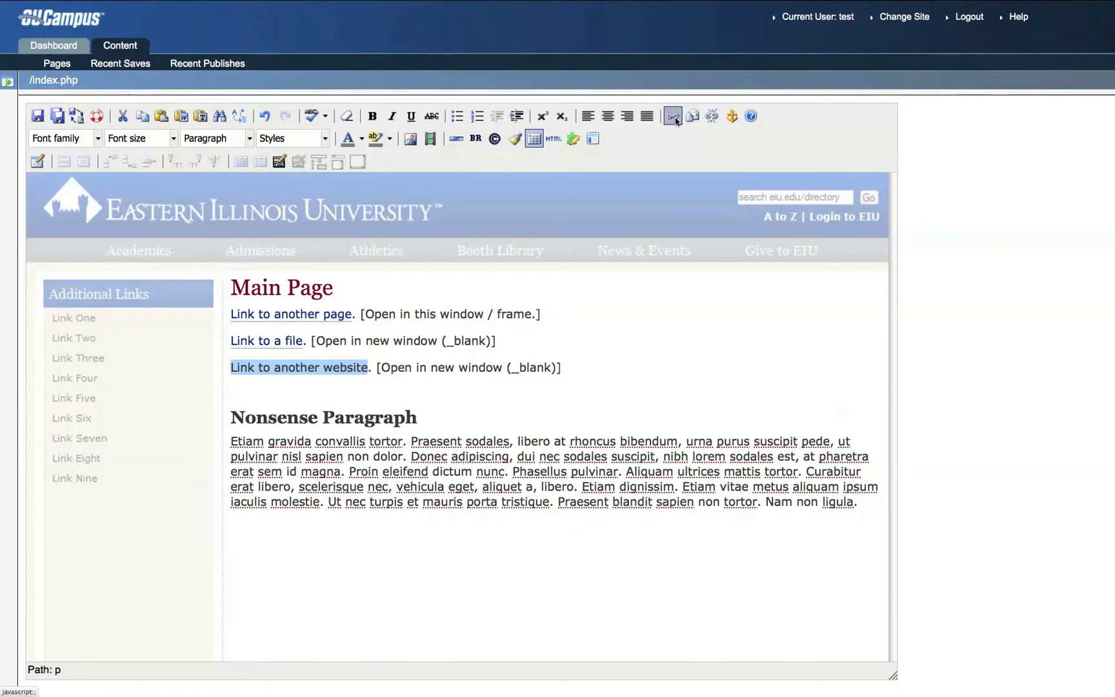
click(675, 117)
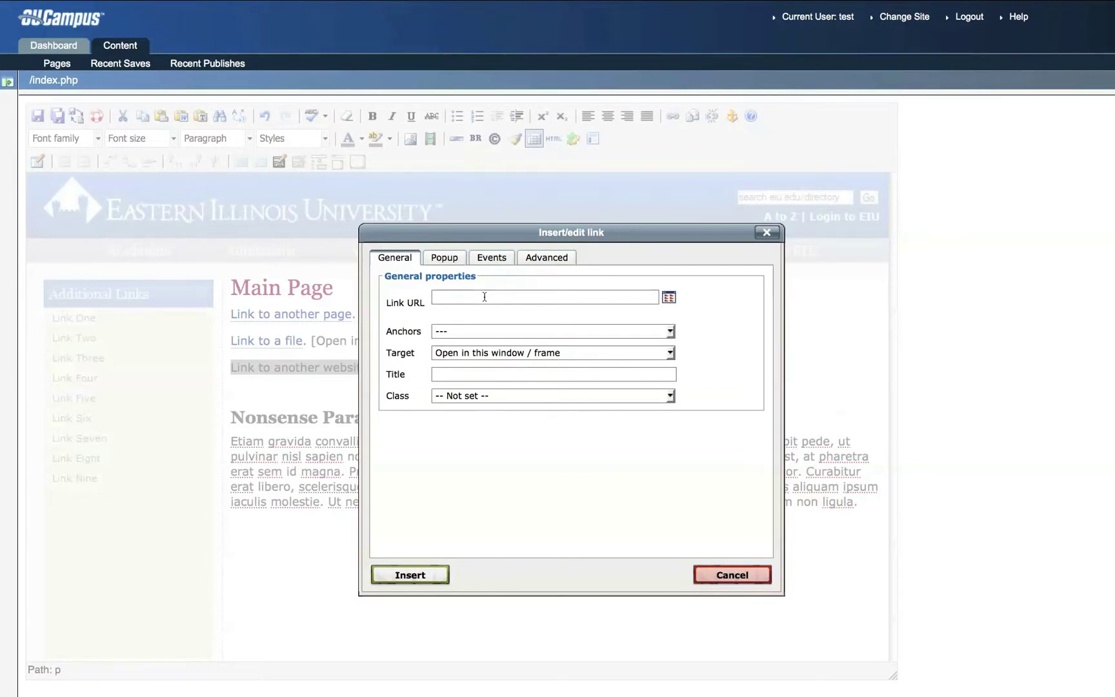
text(http)
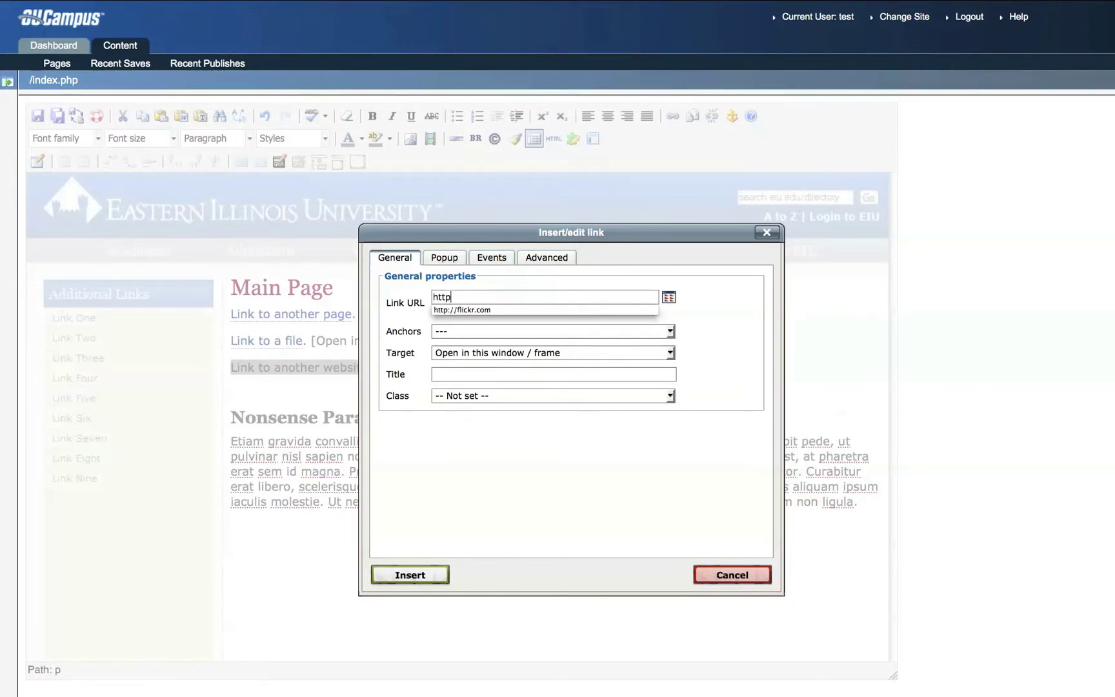
click(490, 307)
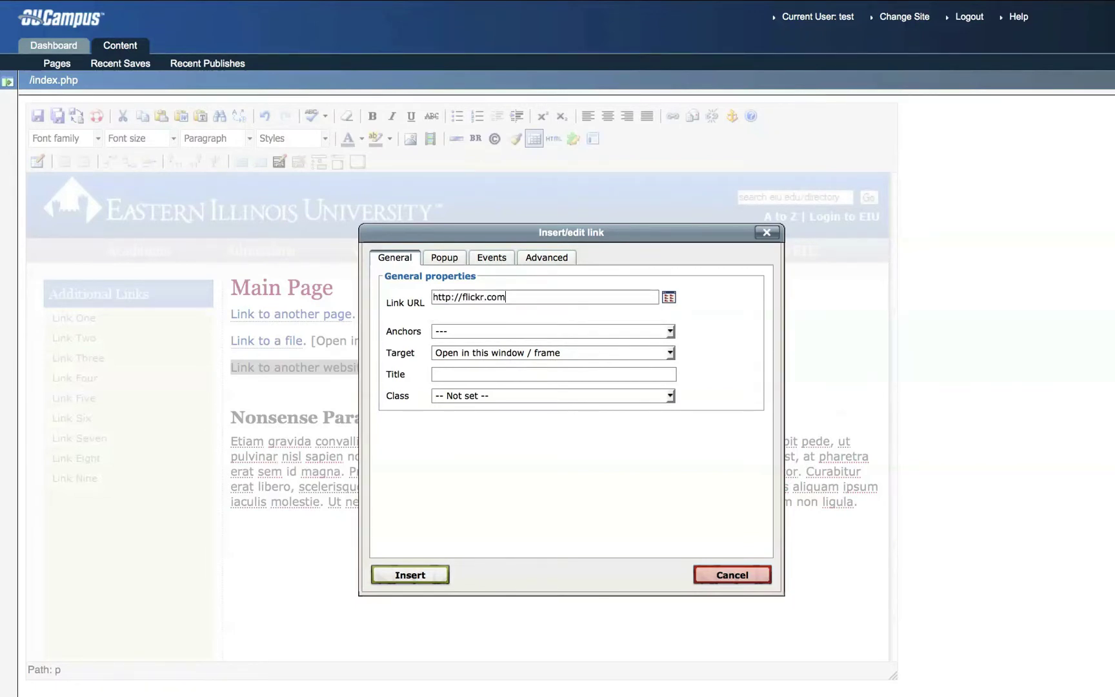
click(462, 355)
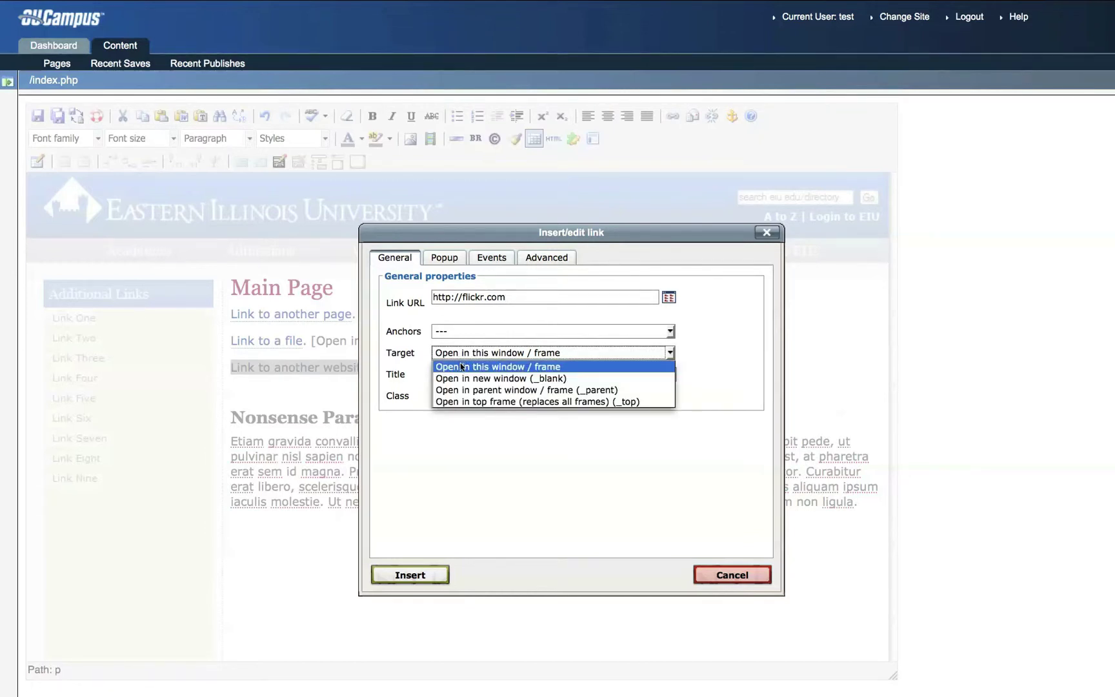
click(462, 379)
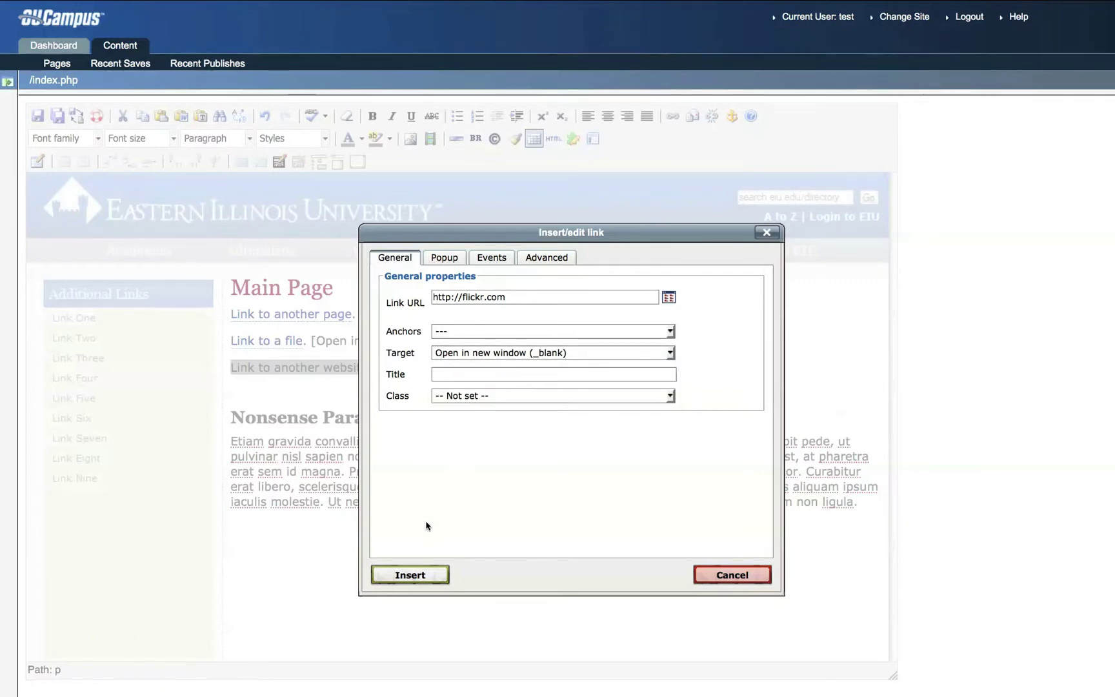
click(412, 578)
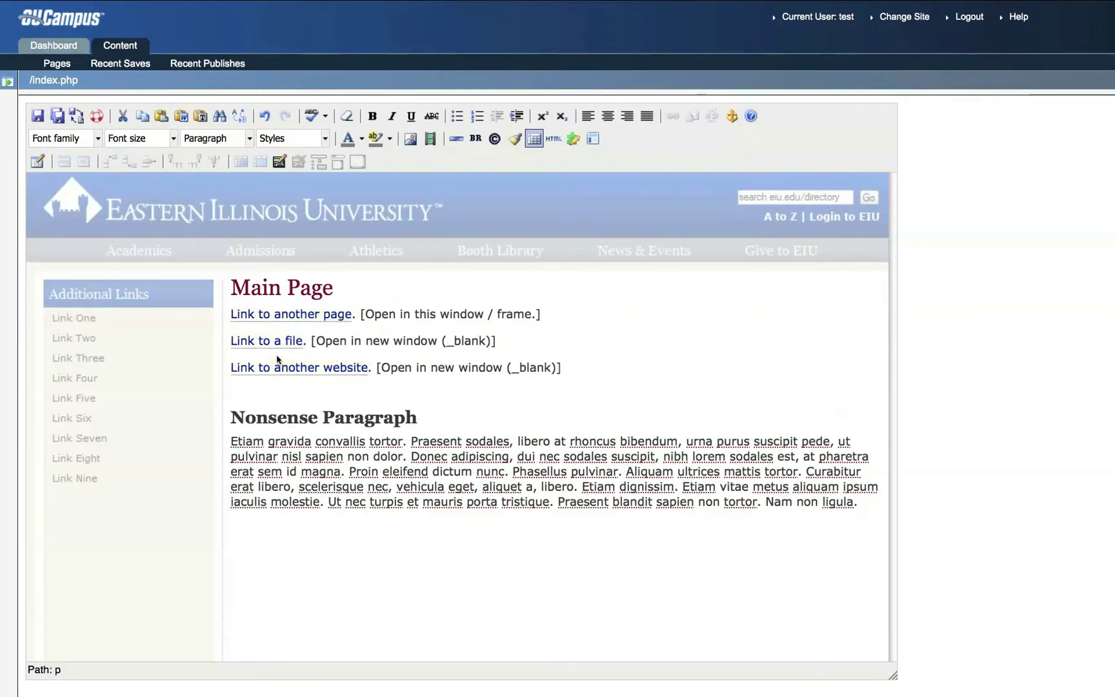
Save index.php and publish it with version description 'added links', then view it live.
click(38, 116)
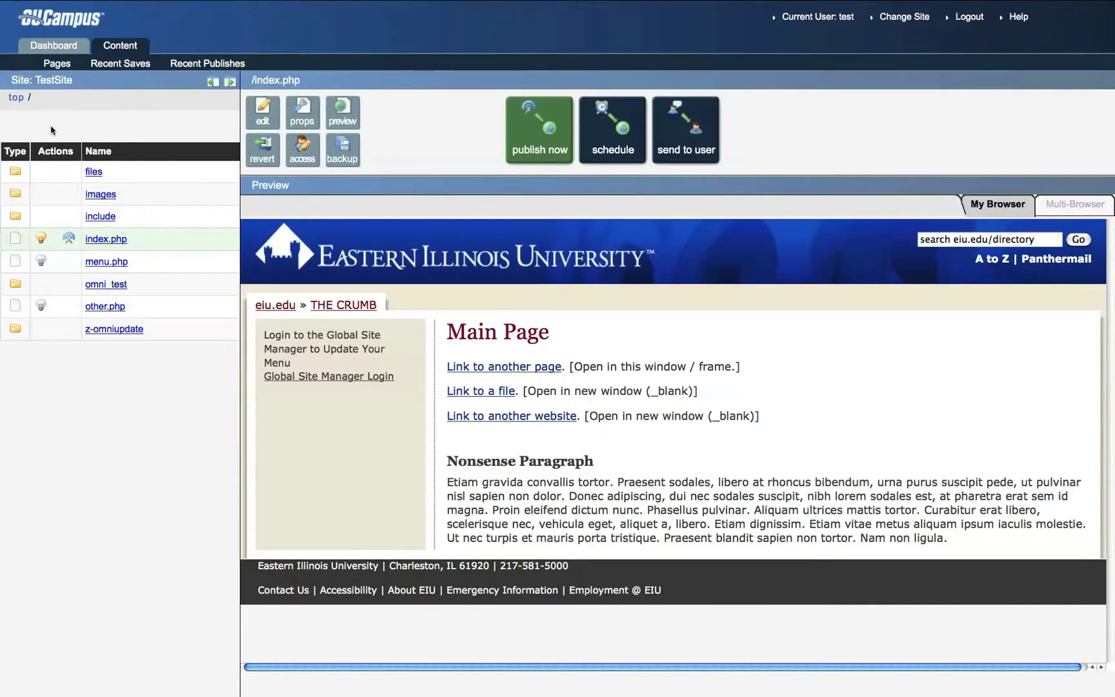
click(533, 132)
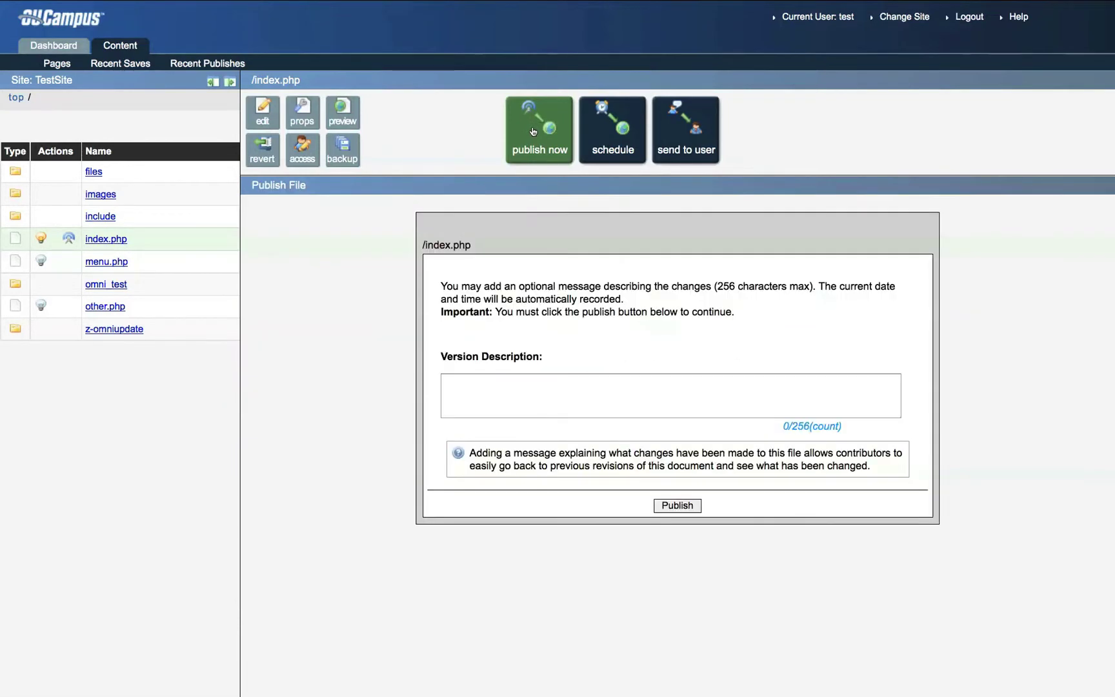
click(548, 381)
text(added )
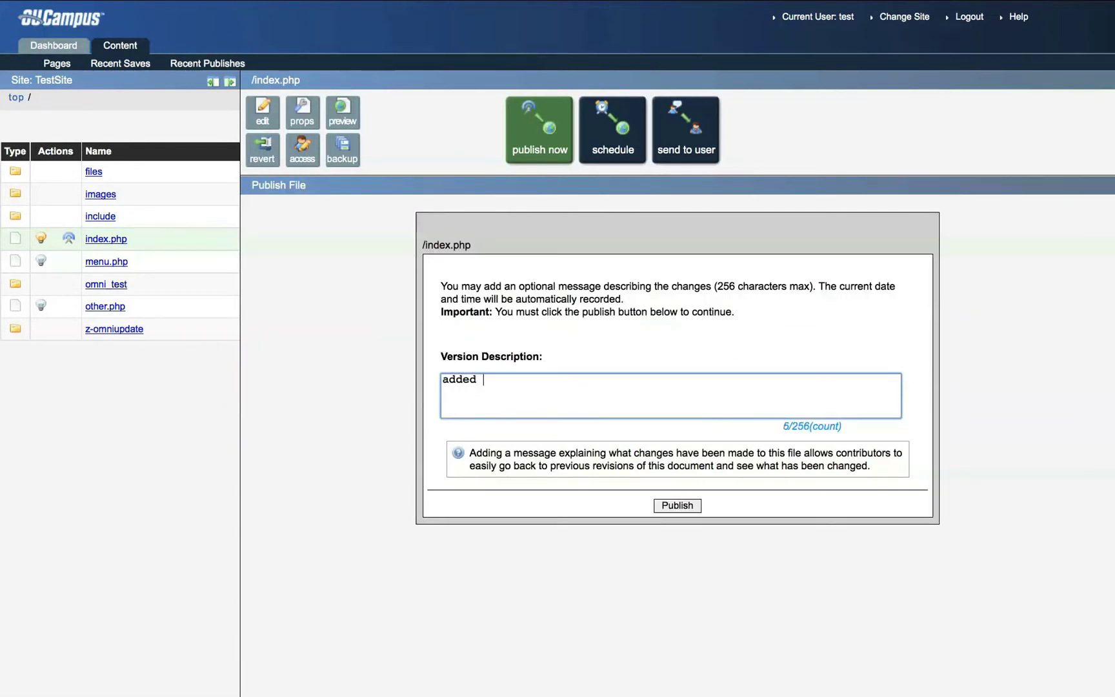
text(links)
click(682, 512)
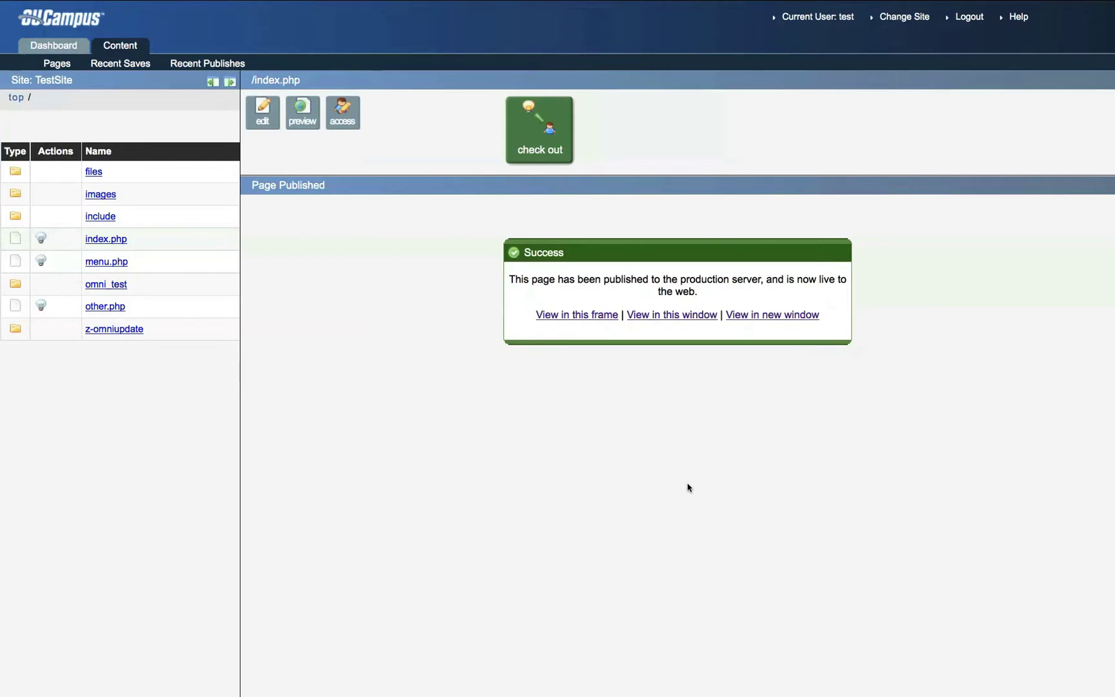
click(757, 317)
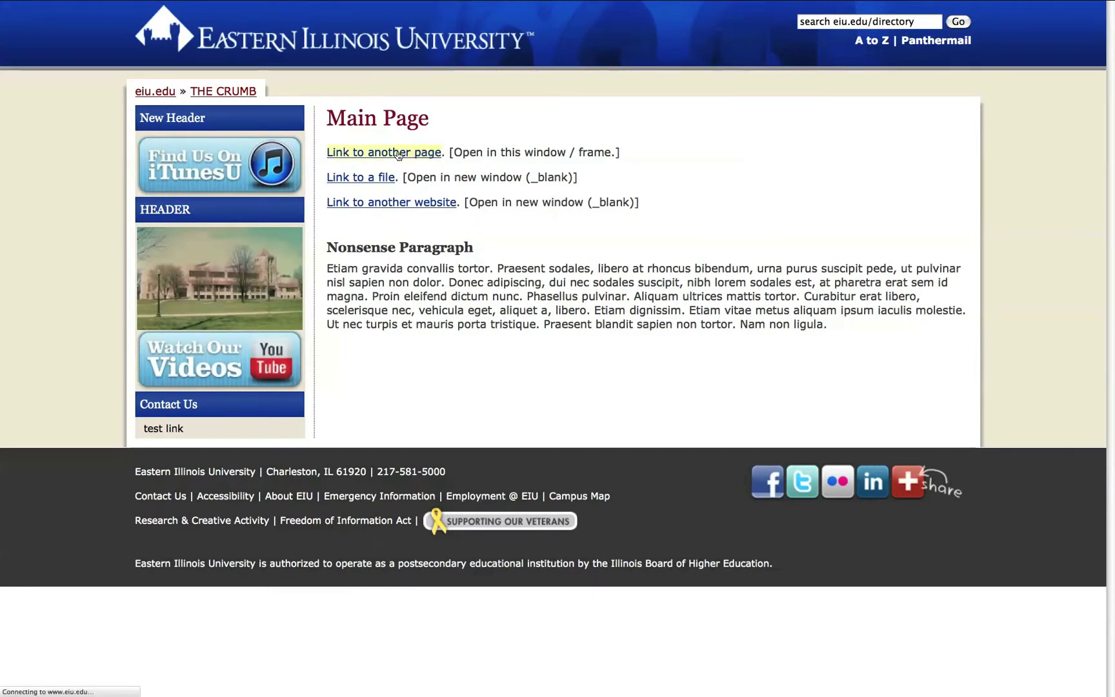
Test the live links: other page, Sample.pdf (download cancelled), and the Flickr website link.
click(398, 154)
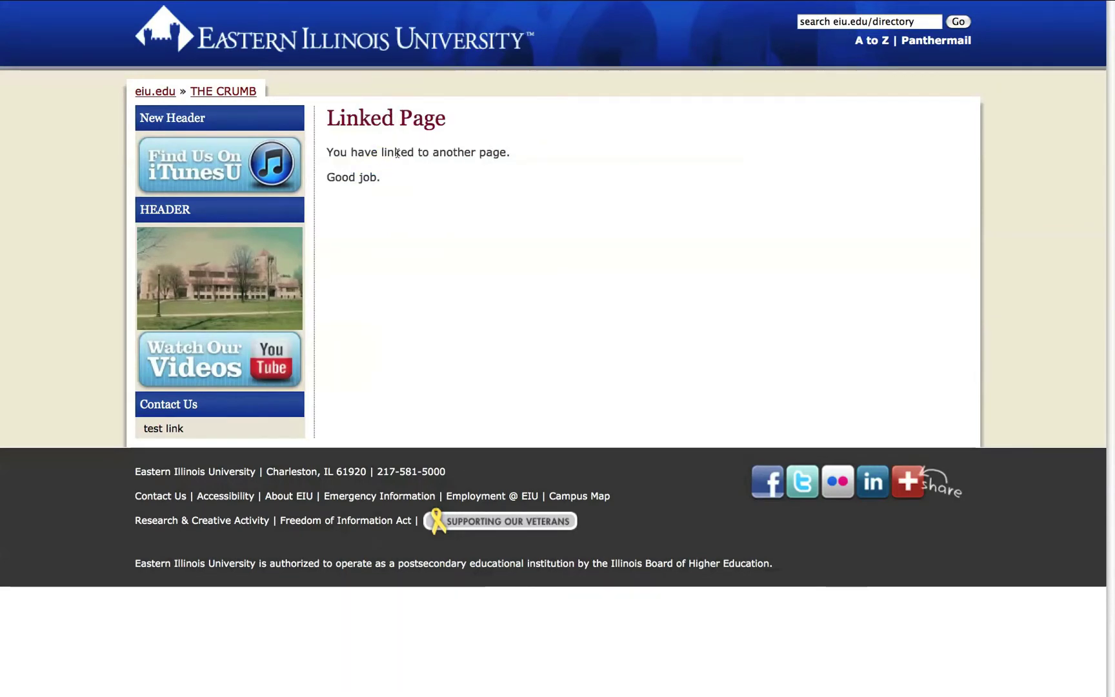
key(super+bracketleft)
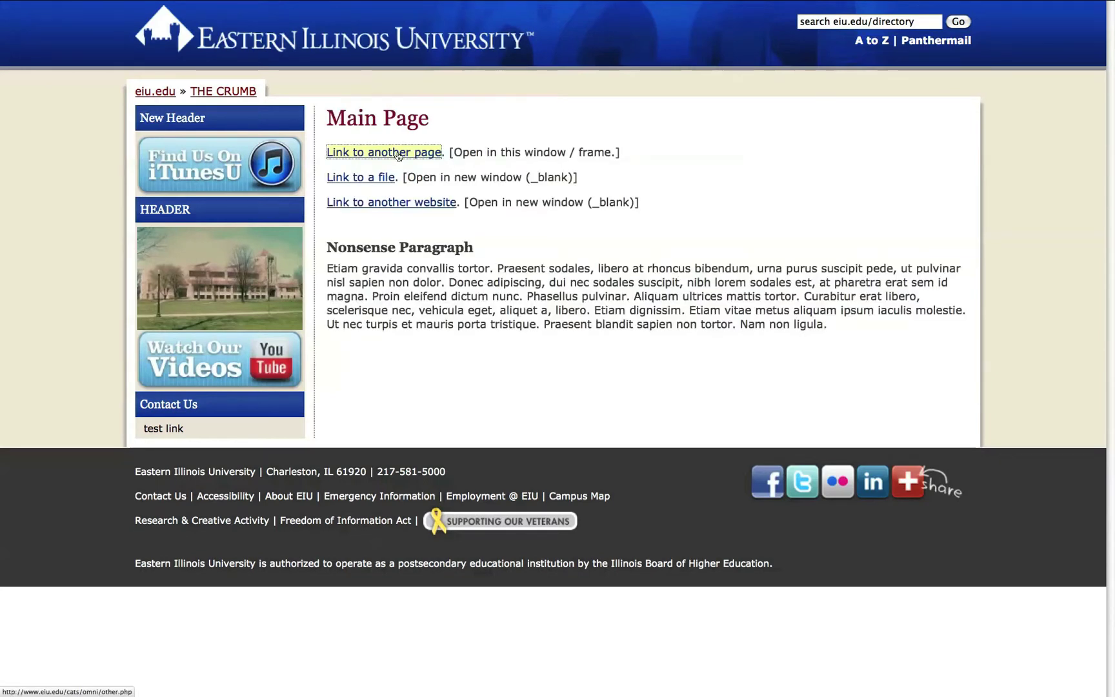
click(348, 177)
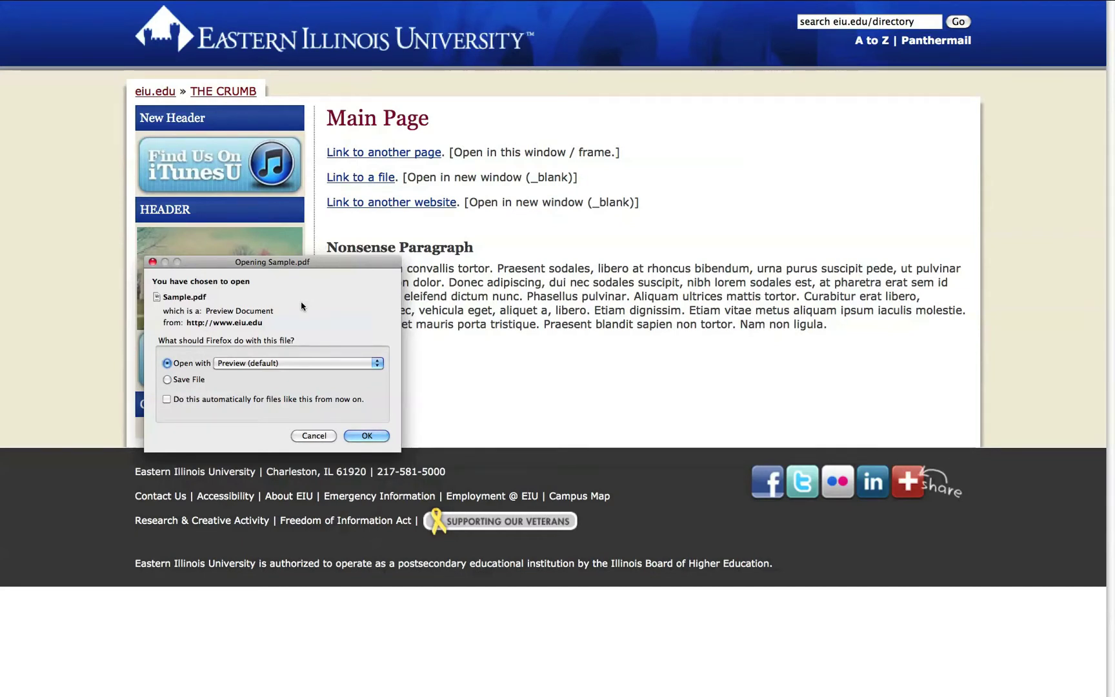
click(313, 436)
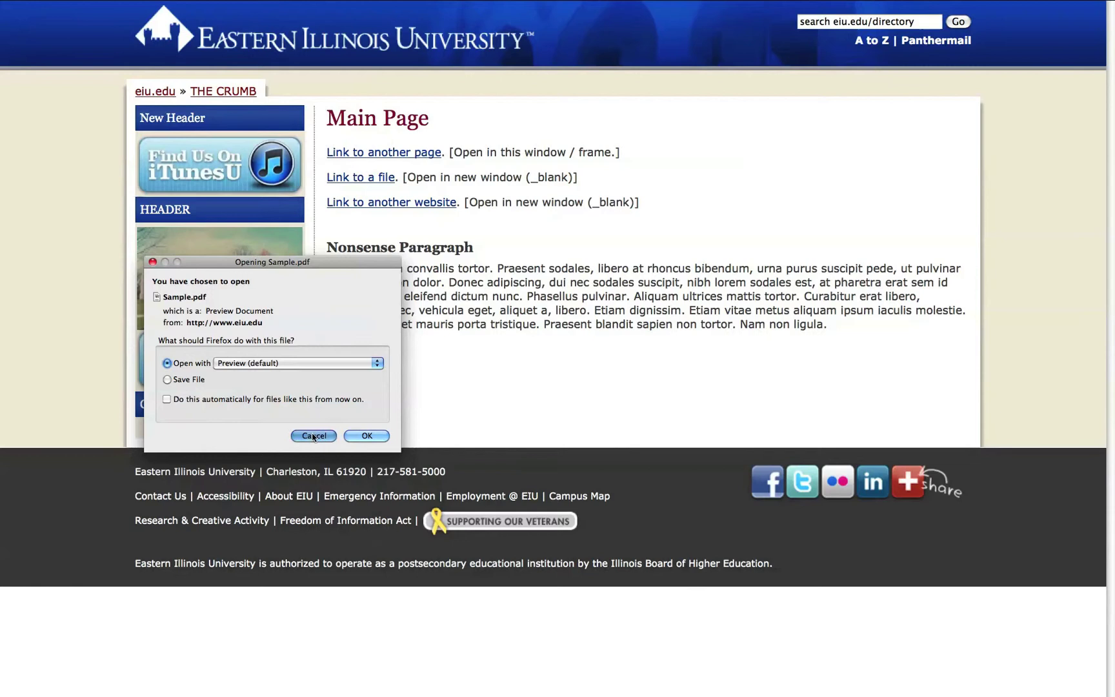
click(379, 205)
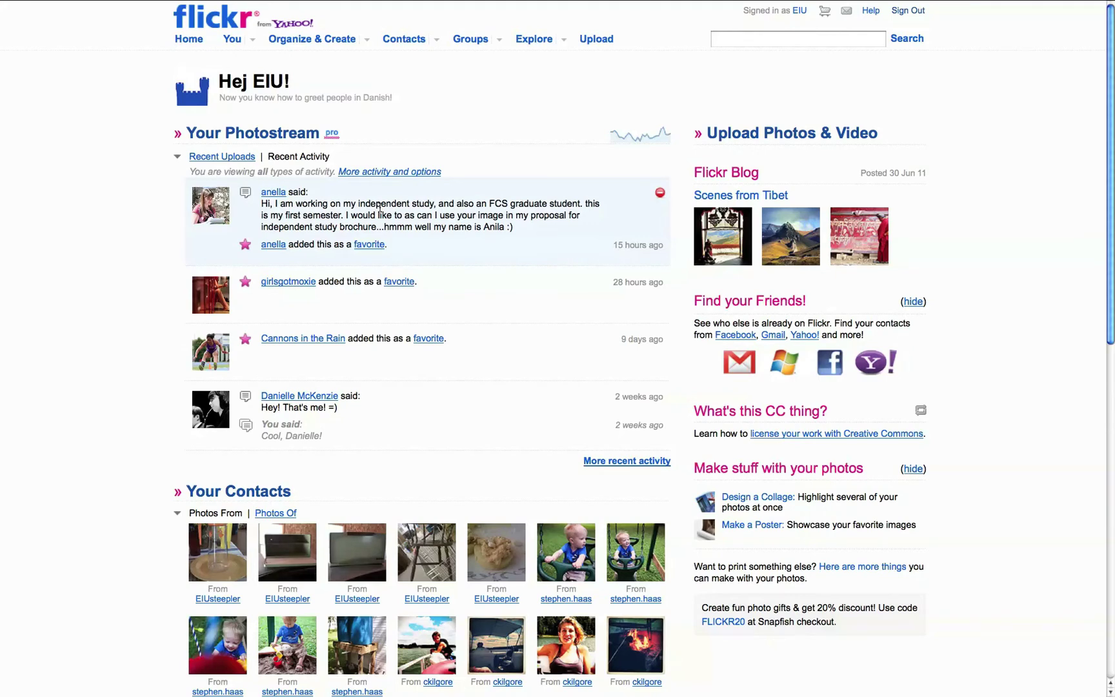
Close the Flickr tab to return to the Main Page.
mouse_move(314, 4)
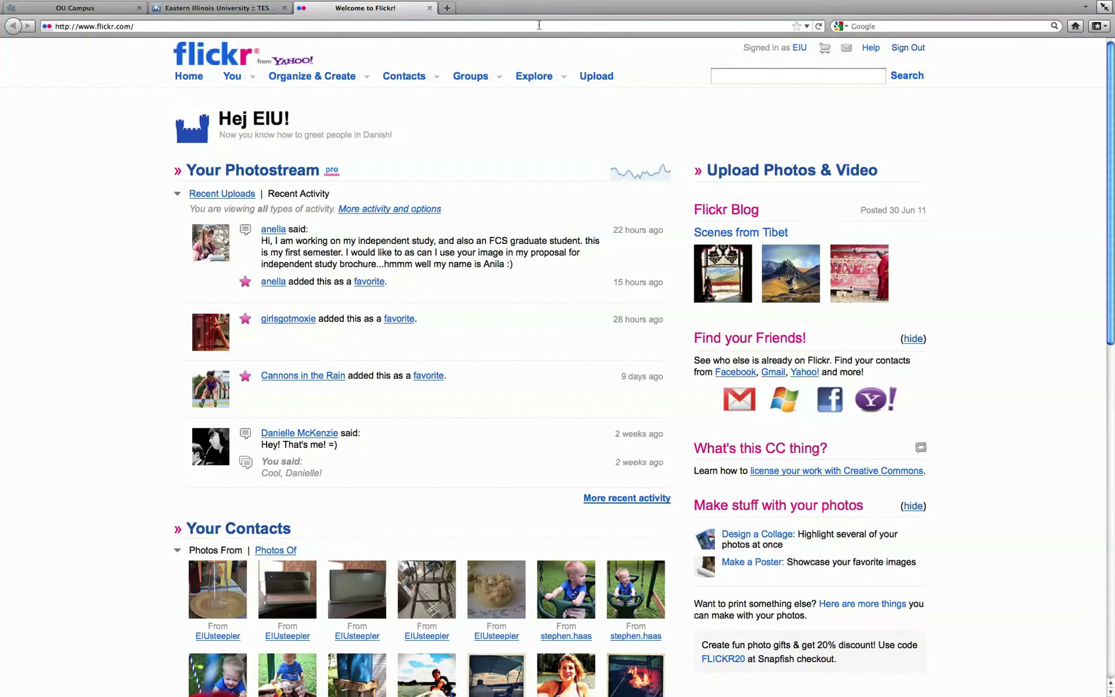
click(430, 8)
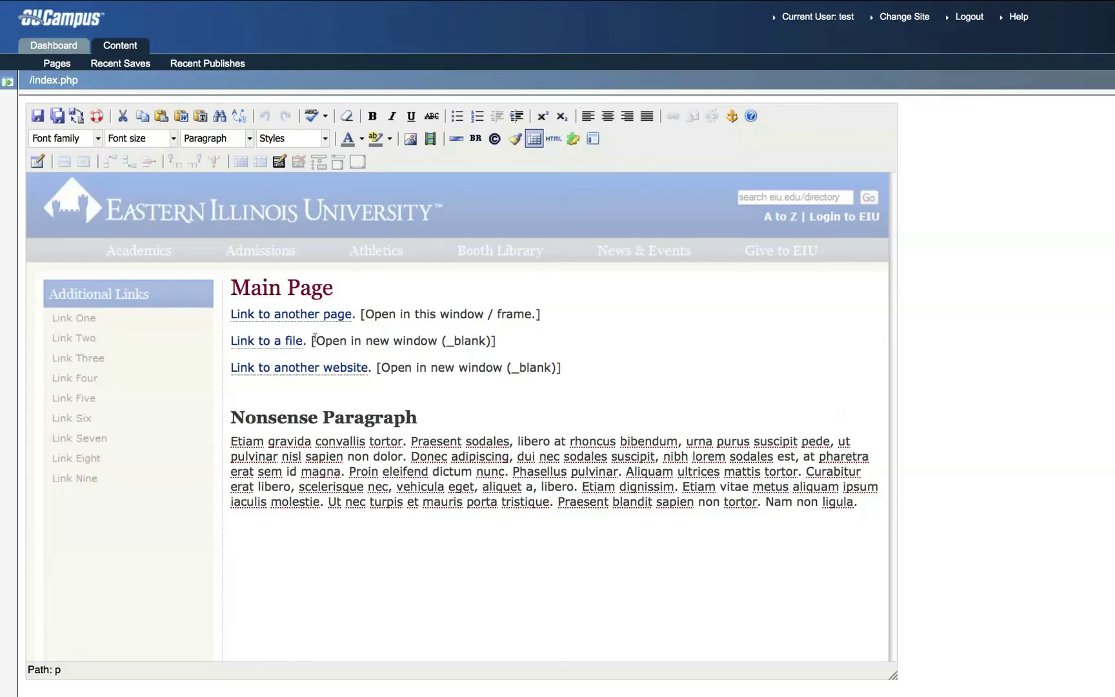
Unlink 'Link to another website' so its Flickr link is removed.
click(274, 367)
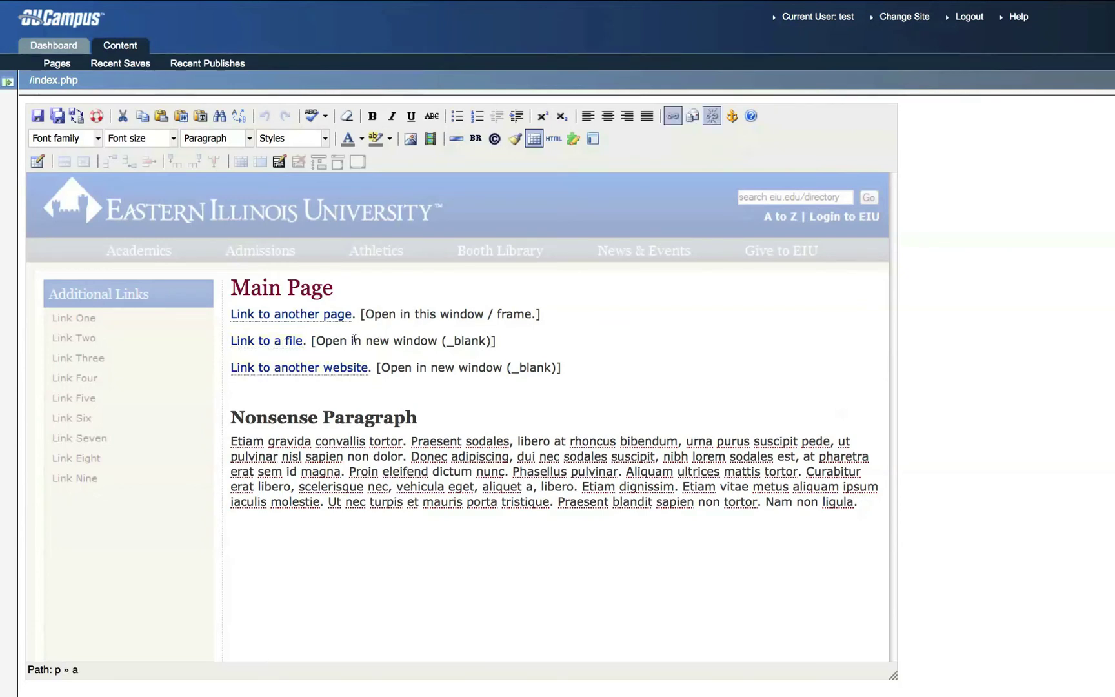
click(713, 117)
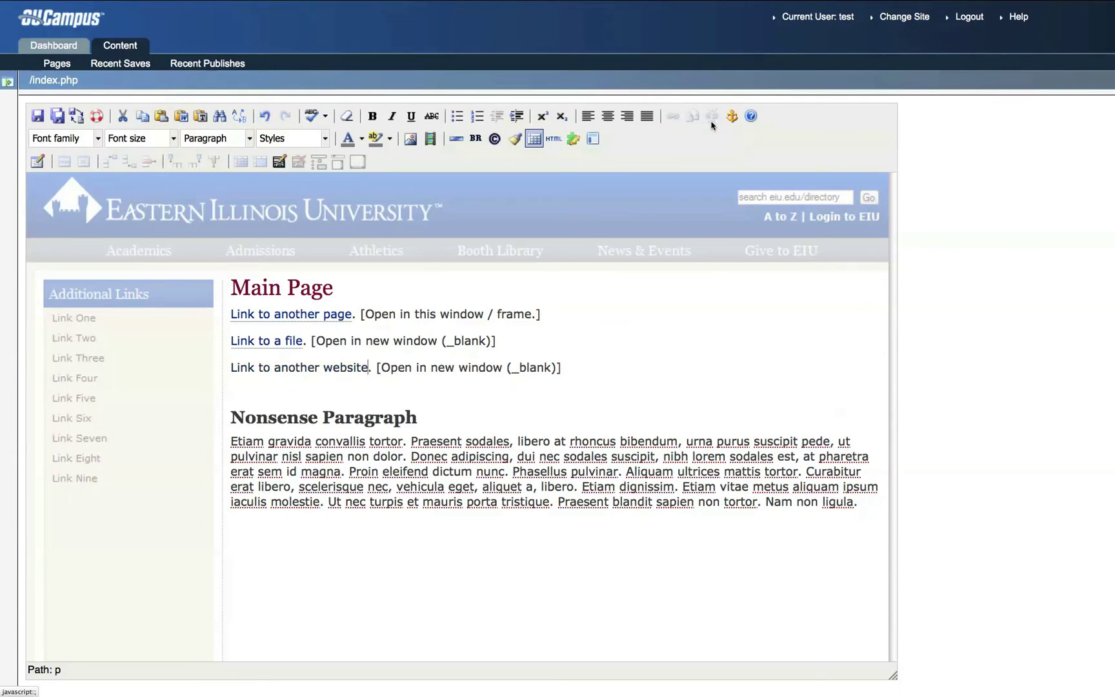